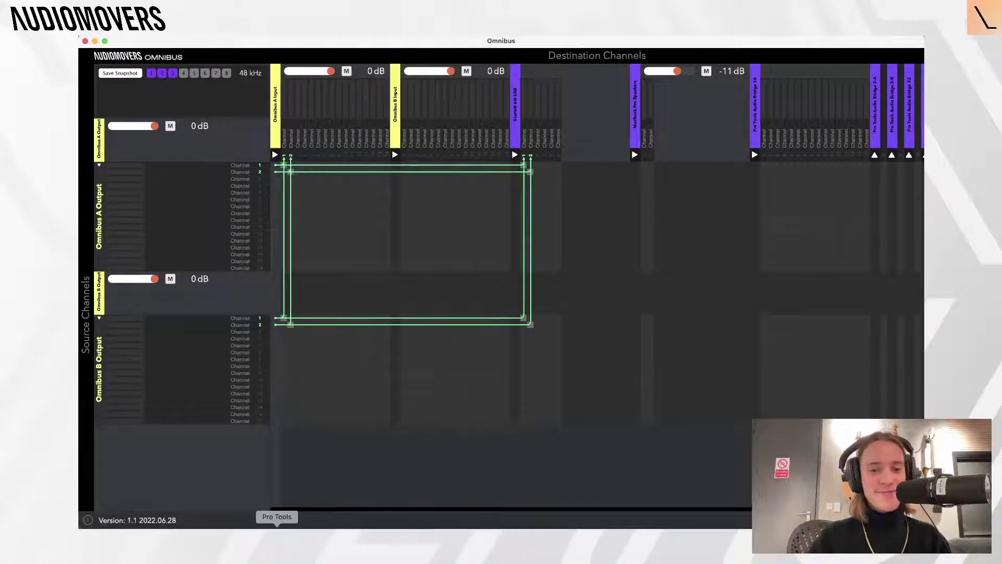
Switch to Pro Tools and briefly play the Audio 1 clip from near its start, then stop playback.
left_click(276, 545)
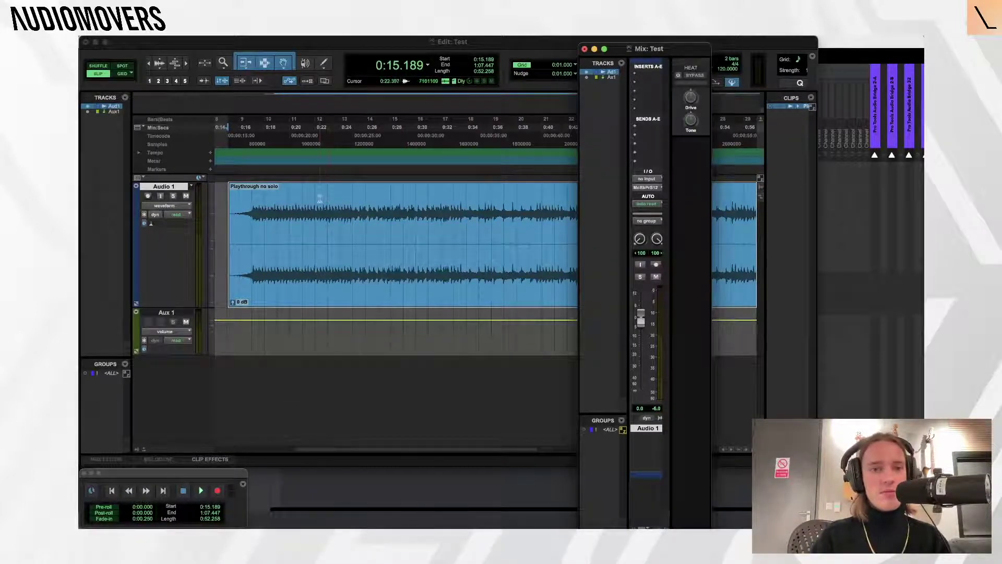
left_click(254, 192)
key("space")
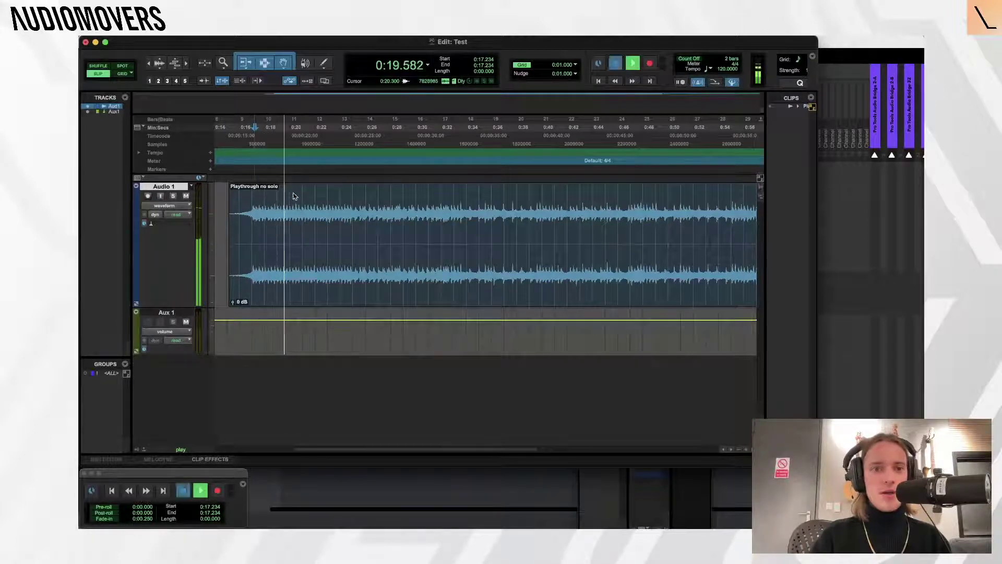
key("space")
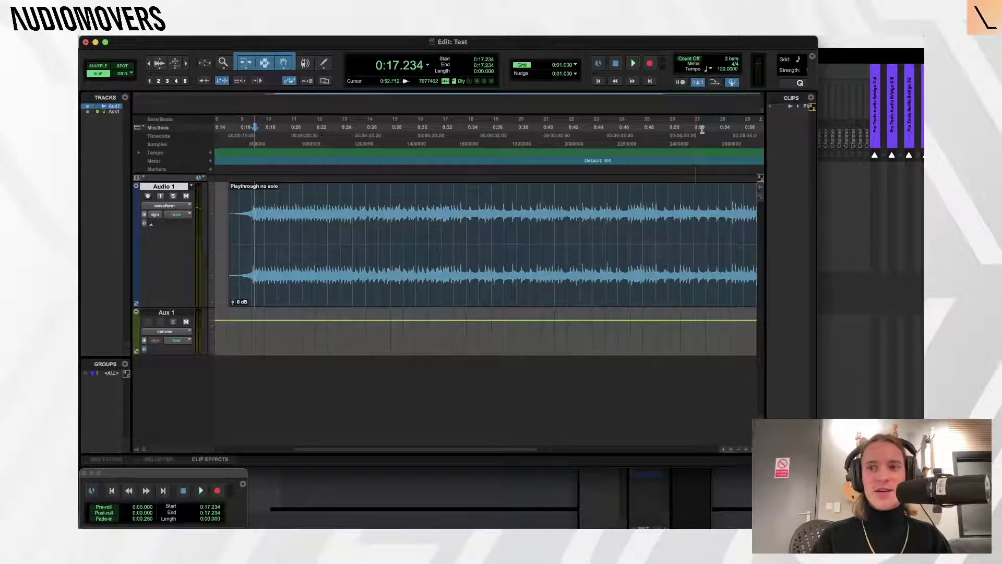
Insert the multichannel Listento (stereo) plug-in on the first insert slot of Audio 1 in the Mix window.
key("ctrl+Up")
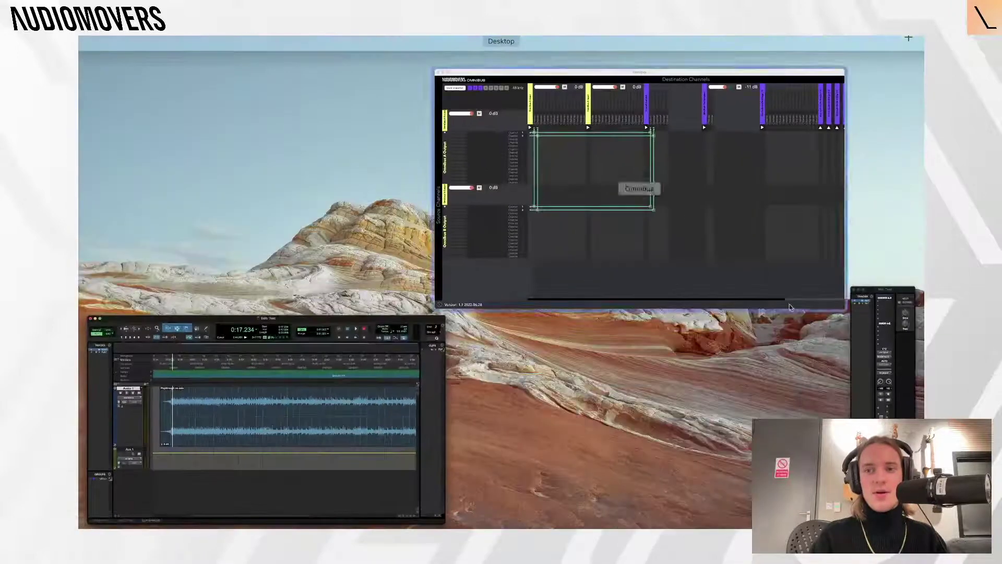
left_click(886, 313)
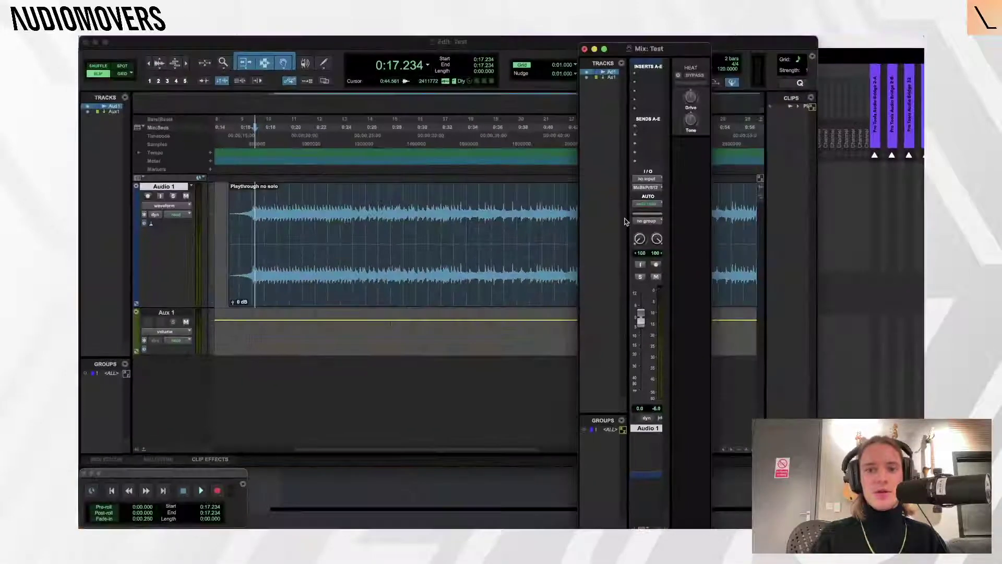
left_click(649, 75)
mouse_move(651, 74)
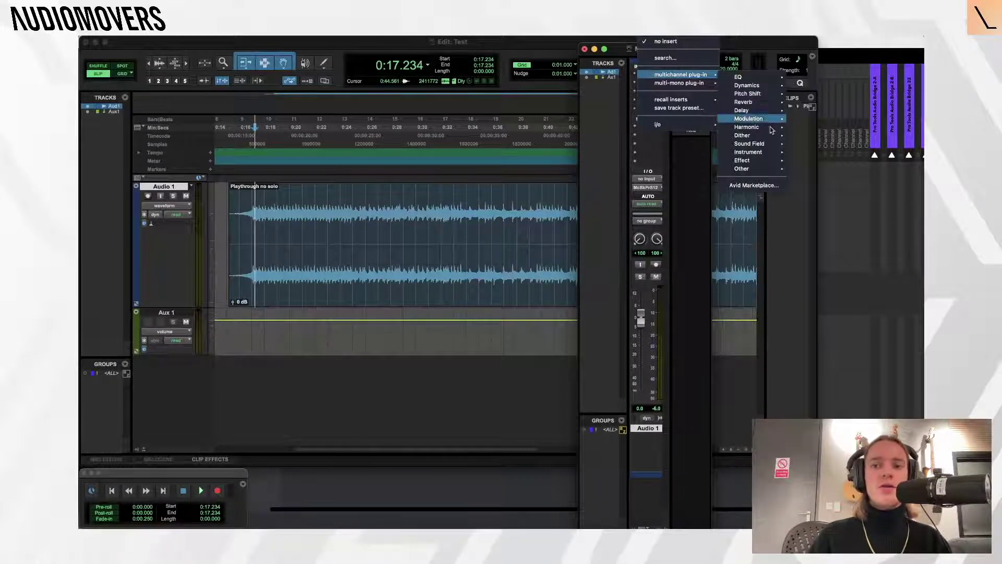
mouse_move(755, 172)
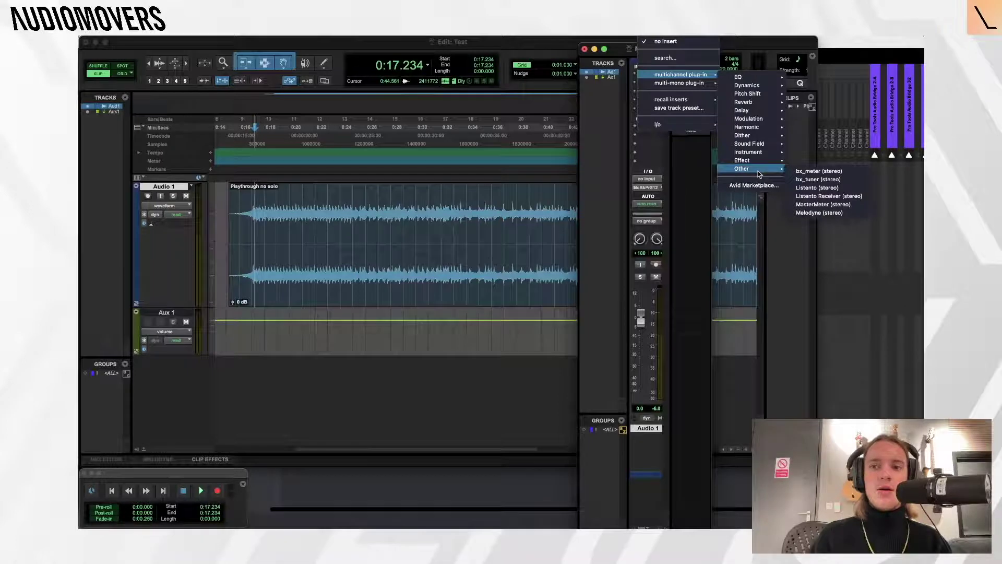
left_click(808, 188)
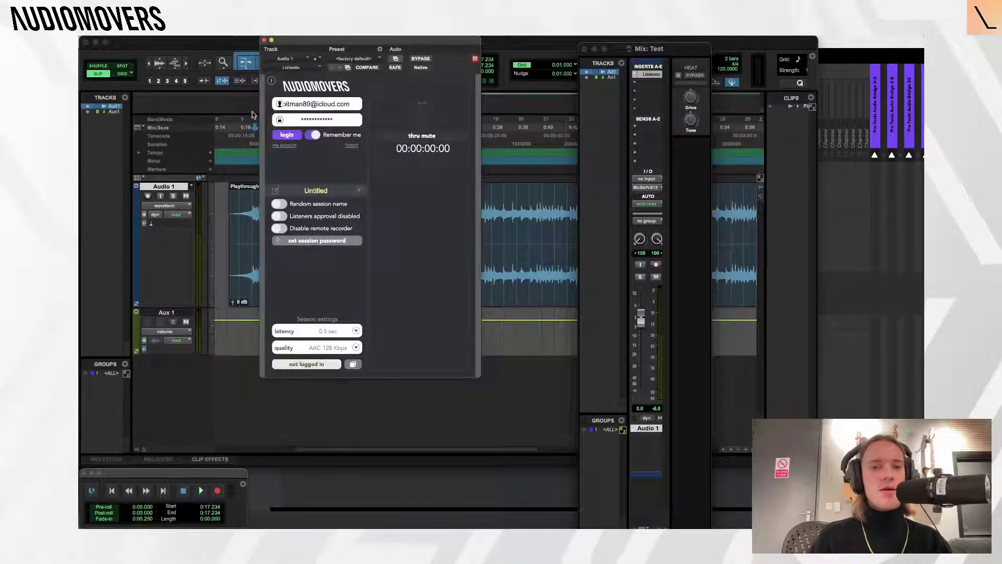
Log in to Listento with the remembered account, start the stream with thru mute enabled and copy its link.
left_click(286, 135)
left_click(352, 364)
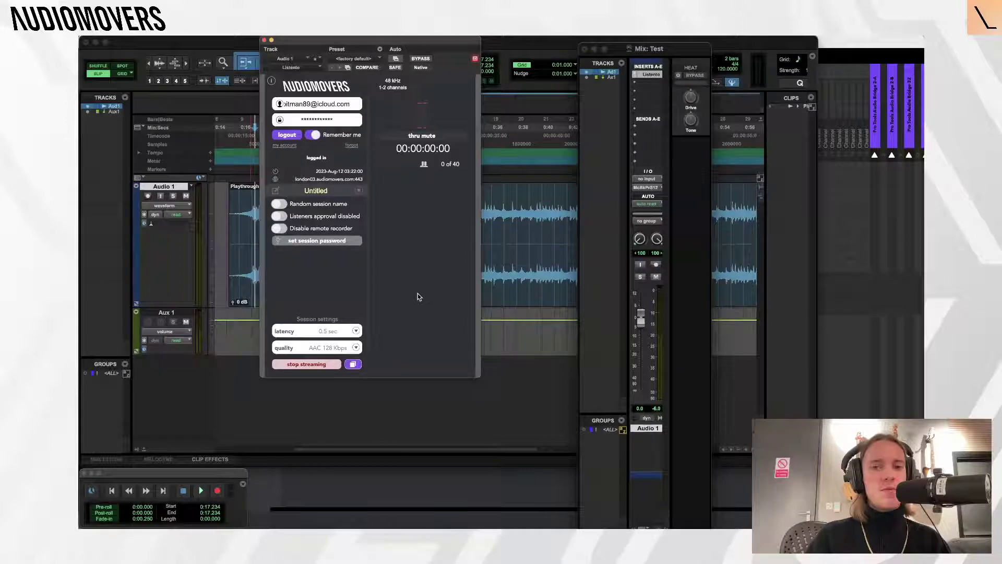
left_click(350, 364)
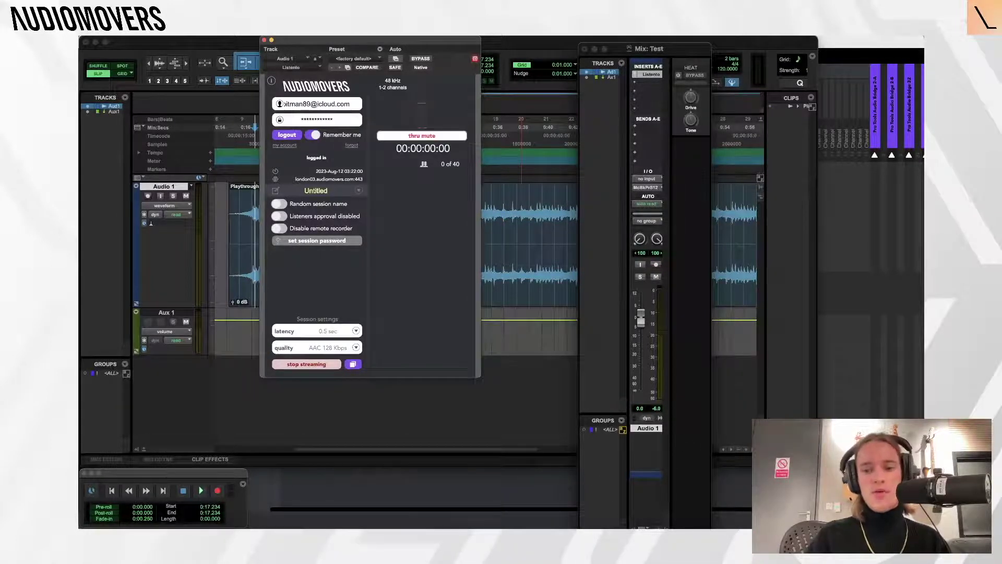
Switch to Chrome, open the copied Listento session link and start listening to the stream.
key("super+Tab")
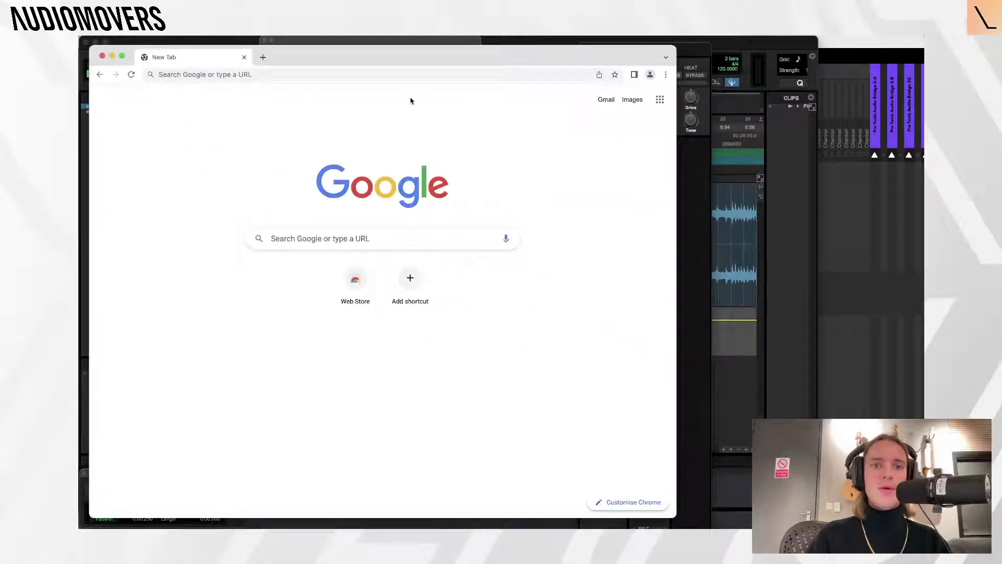
left_click(400, 75)
key("super+v")
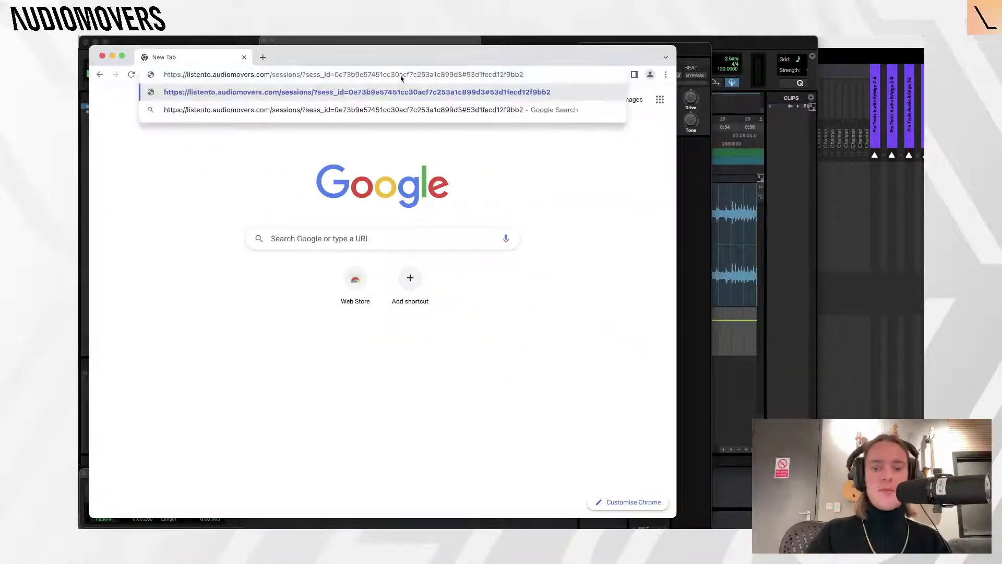
key("Return")
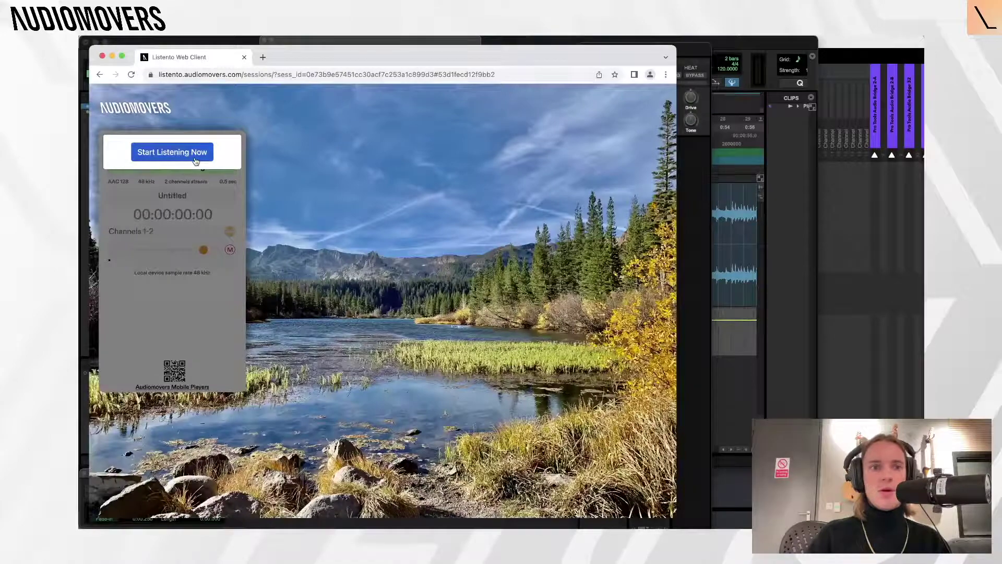
left_click(194, 155)
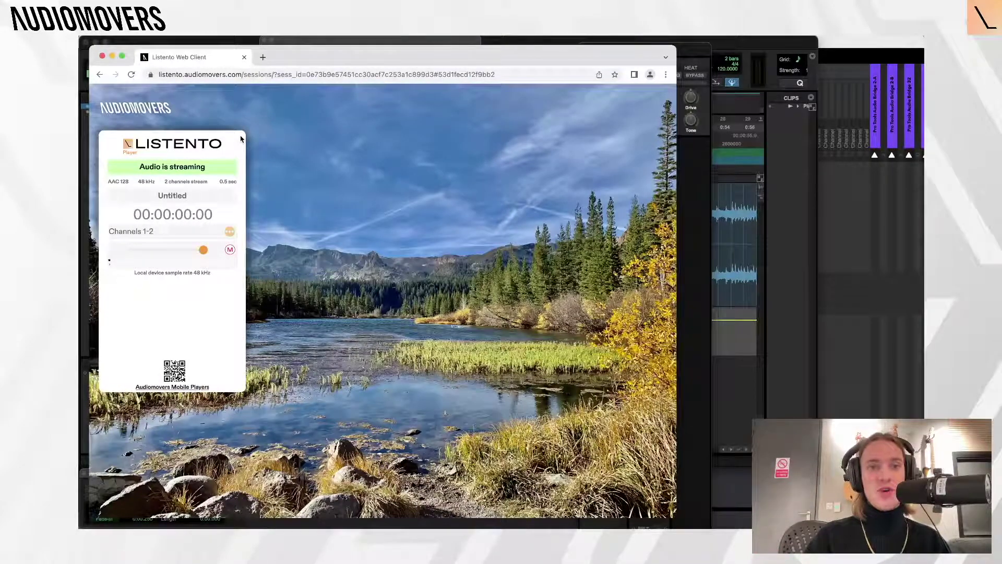
Start playback in Pro Tools and bring the Listento web player back into view to monitor the stream.
left_click_drag(494, 55, 514, 68)
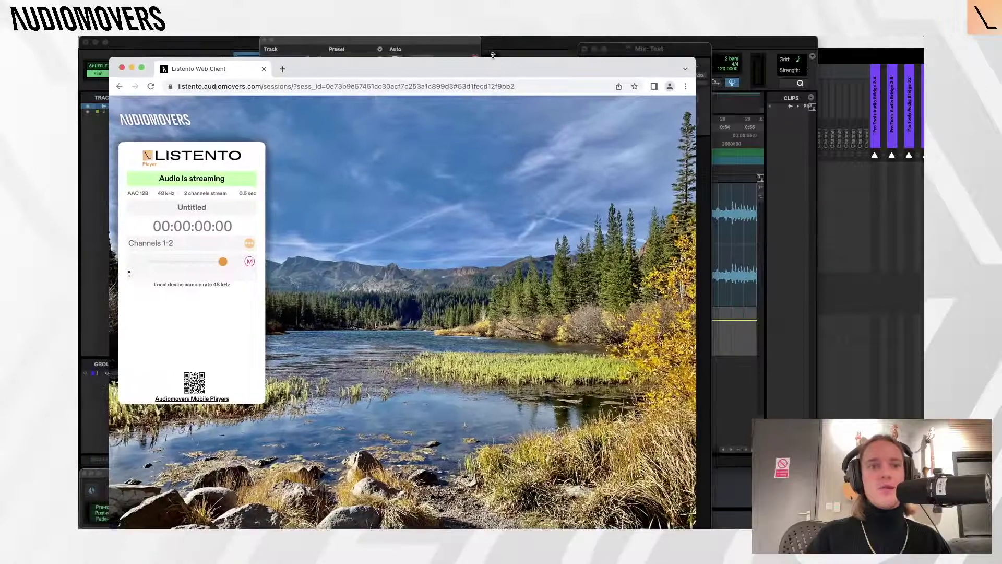
left_click(247, 44)
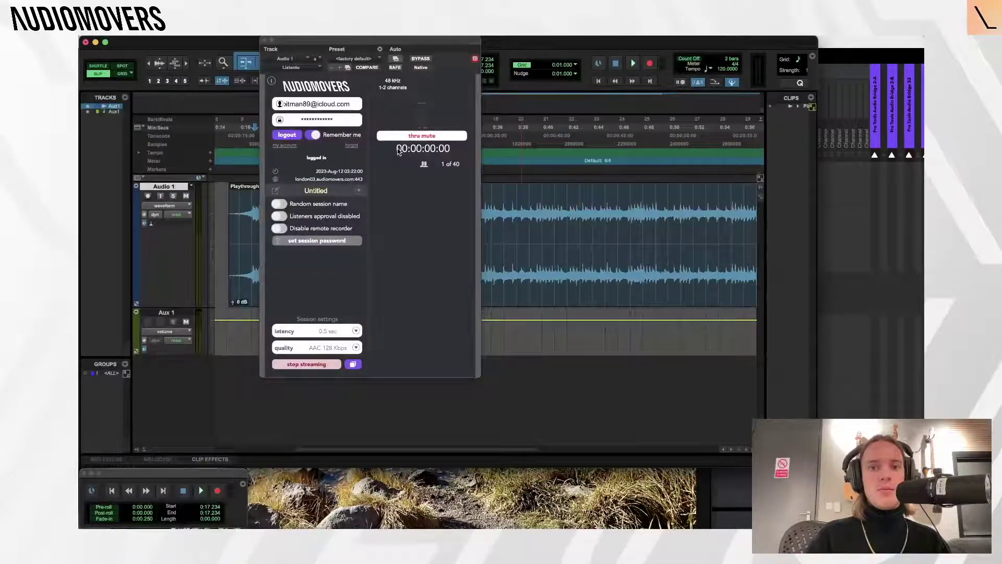
key("space")
key("super+Tab")
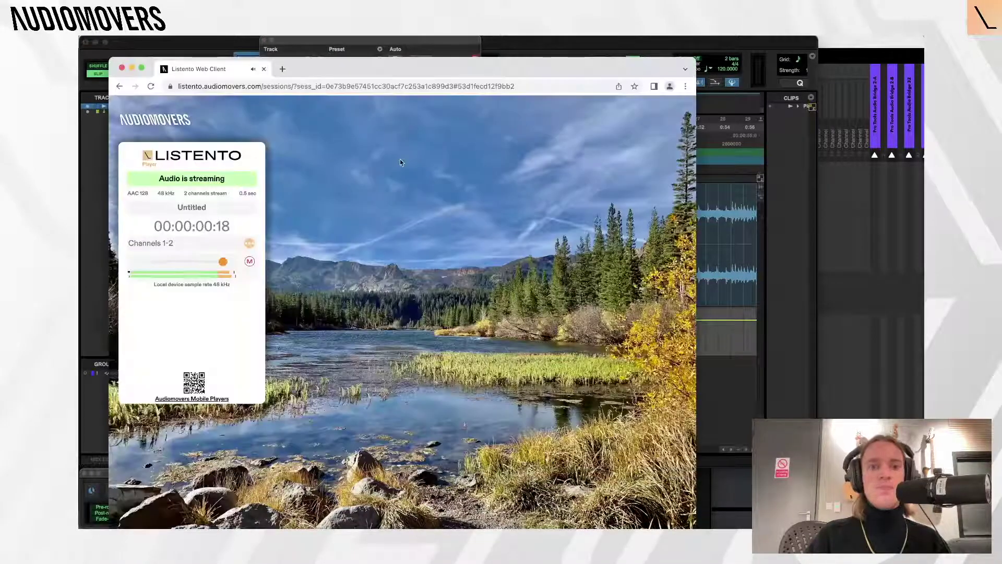
left_click_drag(394, 73, 396, 50)
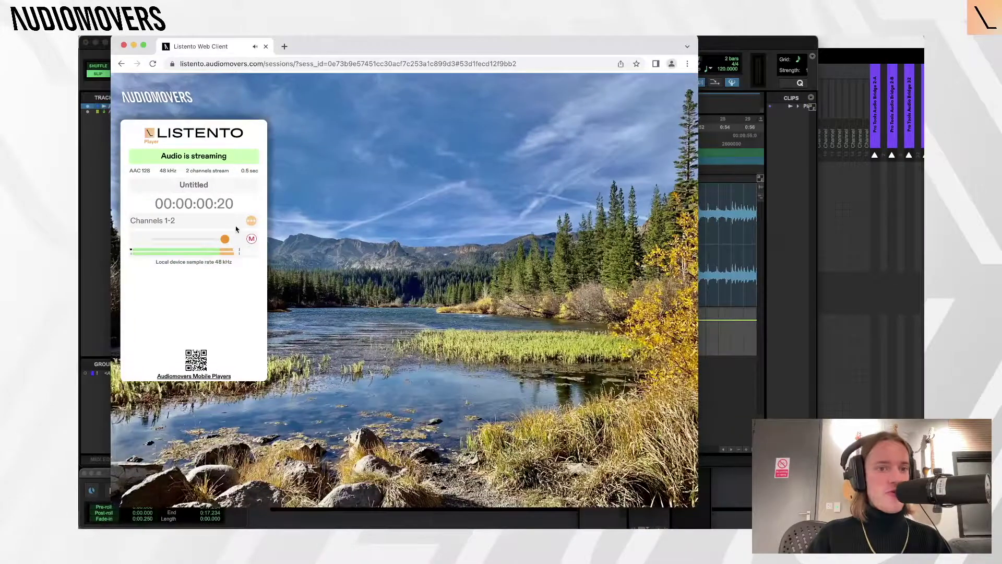
Lower the Channels 1-2 volume in the Listento web player, then stop playback in Pro Tools.
left_click_drag(213, 240, 201, 242)
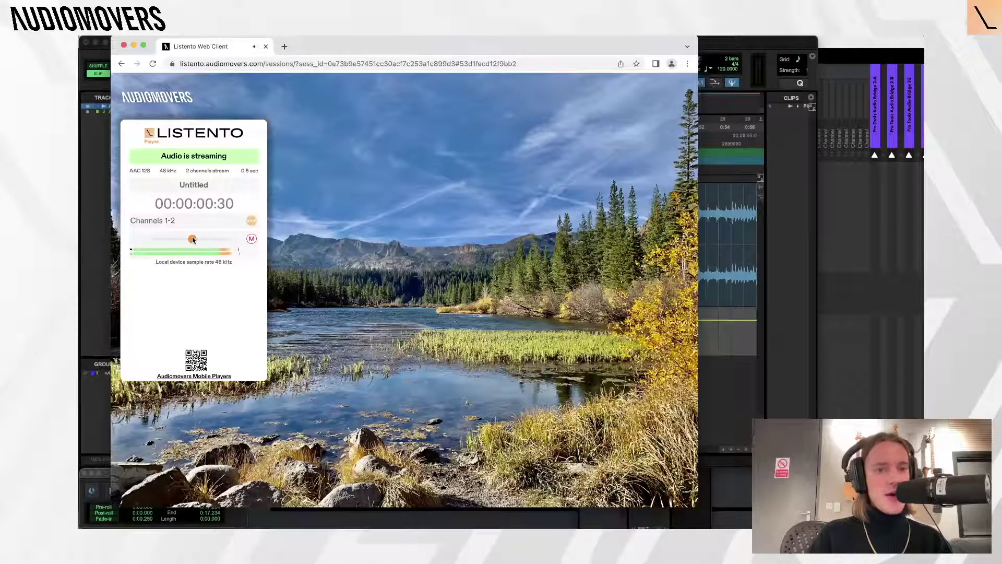
left_click_drag(193, 240, 170, 240)
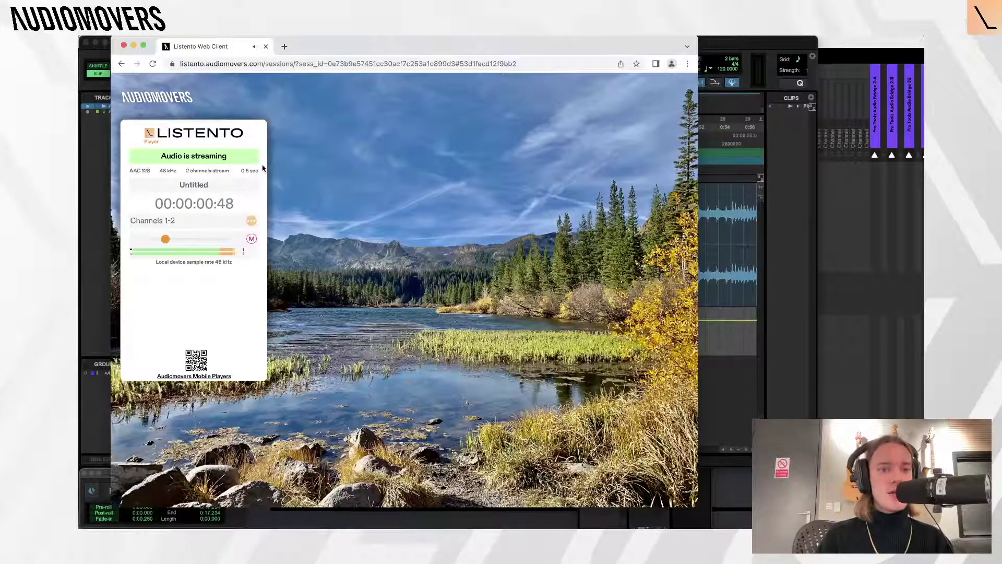
left_click(241, 220)
left_click(232, 210)
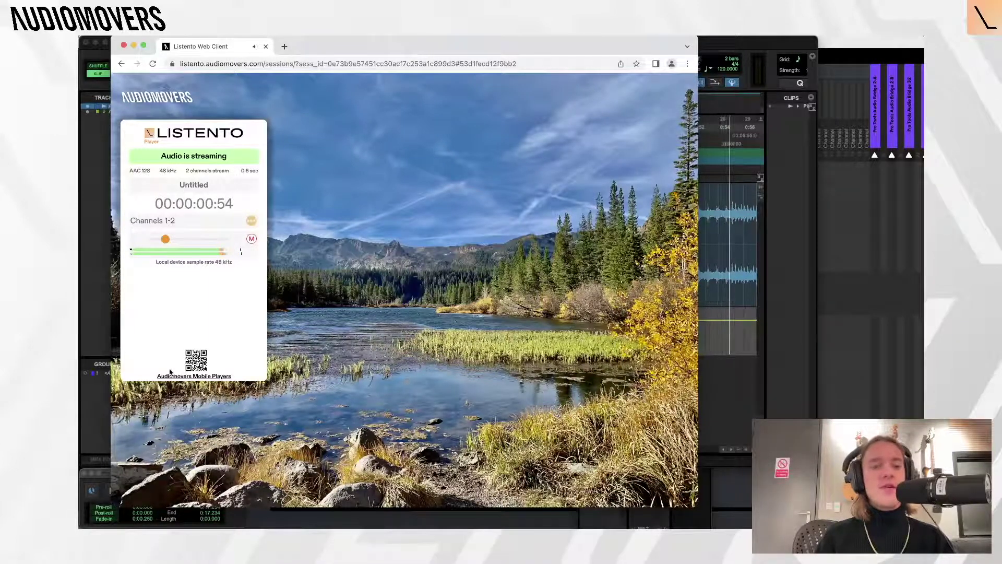
left_click(739, 219)
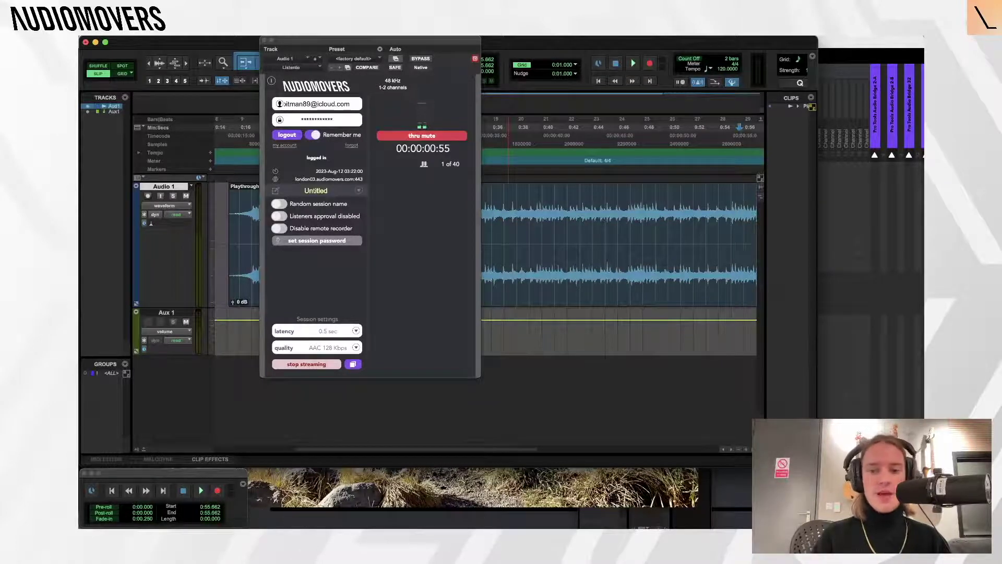
Quit Pro Tools, saving the changes to the Test session.
key("super+Tab")
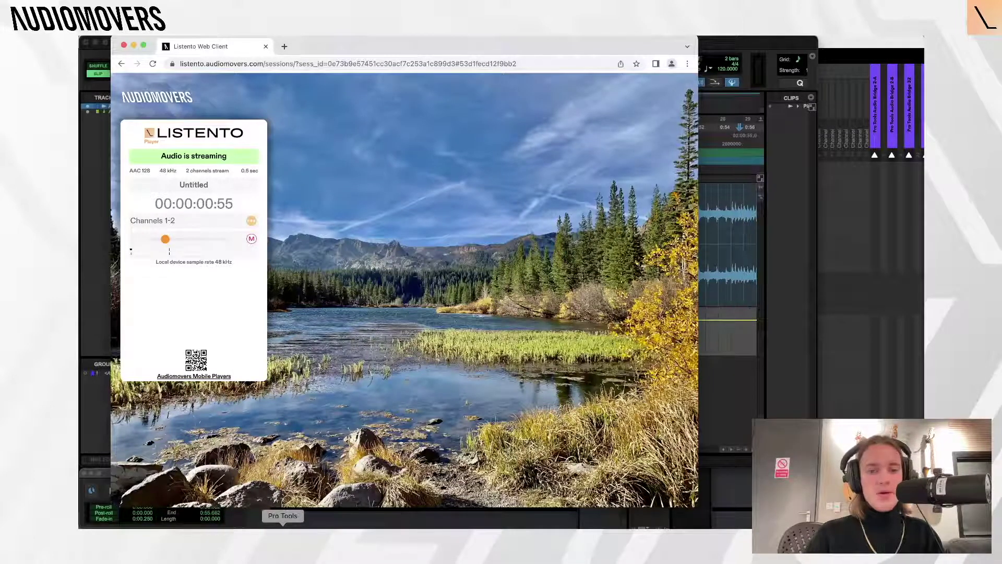
right_click(282, 526)
left_click(343, 412)
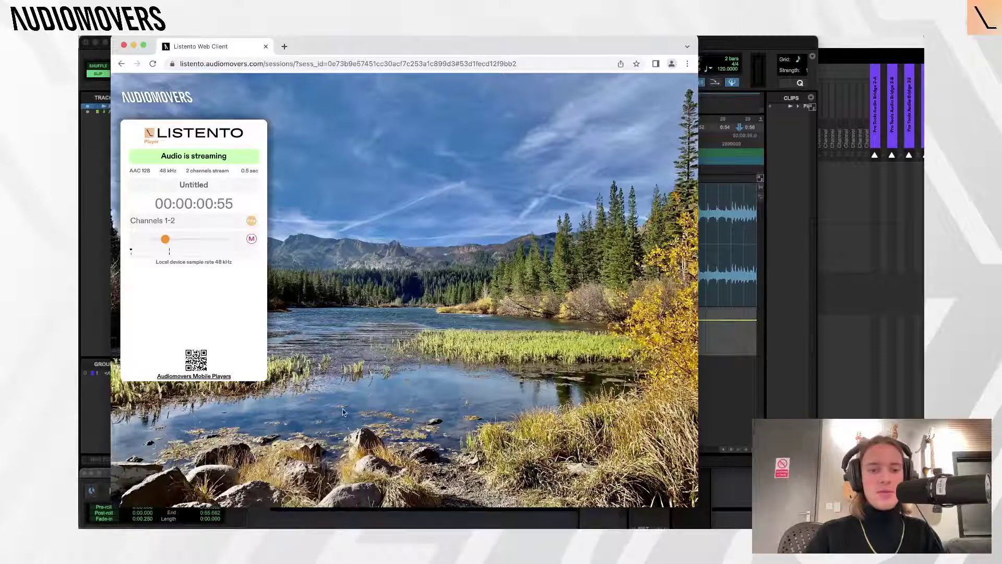
left_click(92, 204)
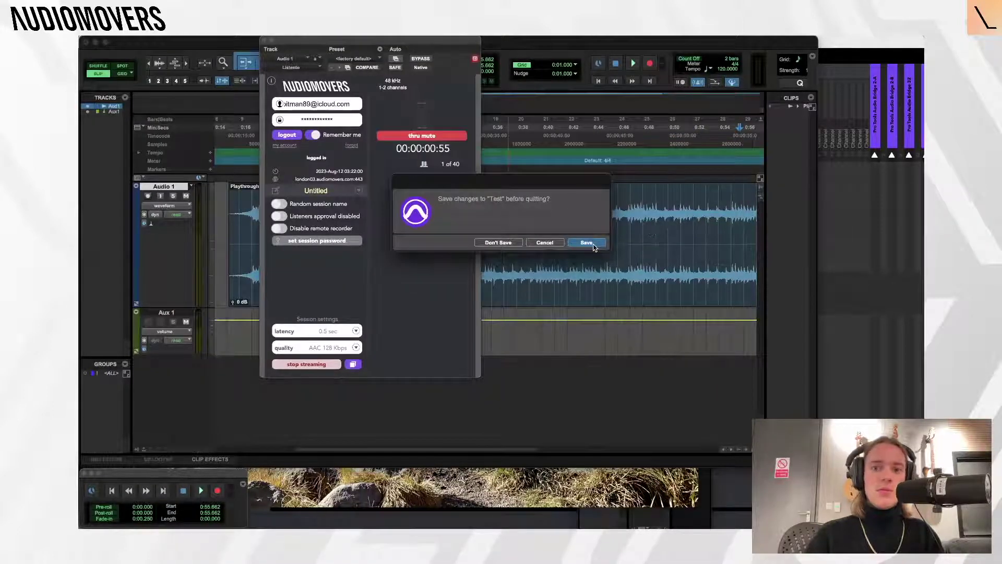
left_click(581, 243)
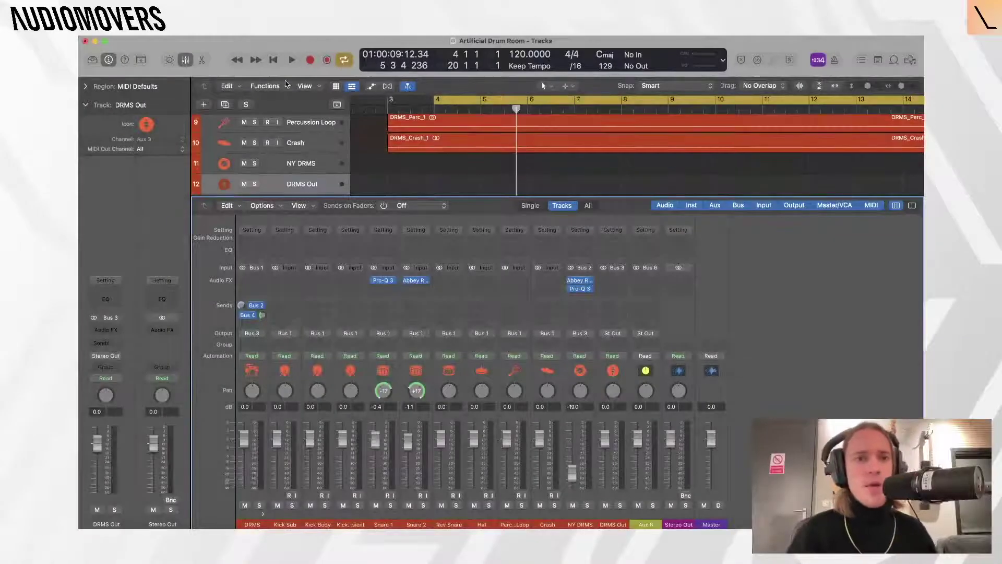
Enlarge the tracks in the Artificial Drum Room project in Logic Pro and briefly play the drums with the mixer shown.
key("x")
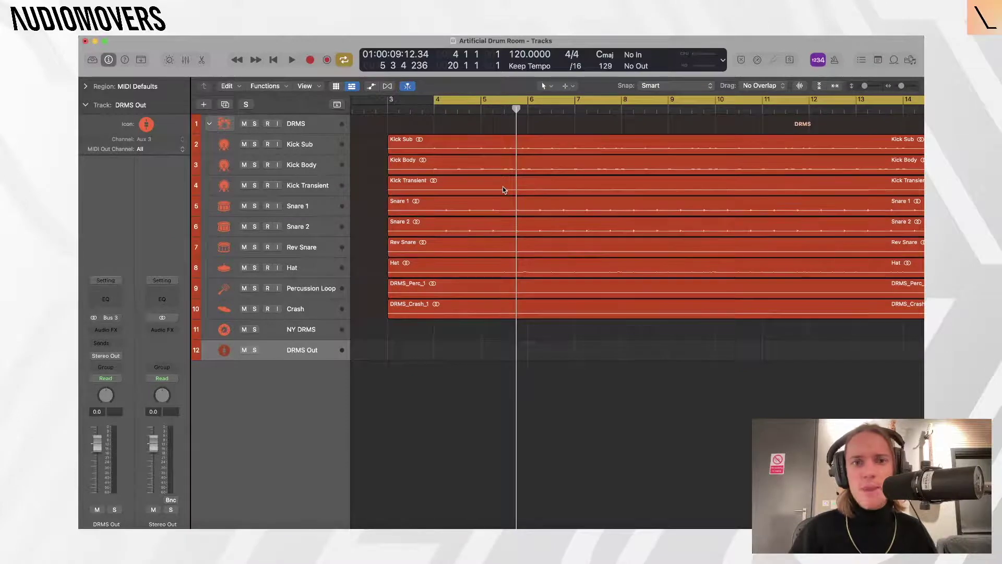
key("super+Left")
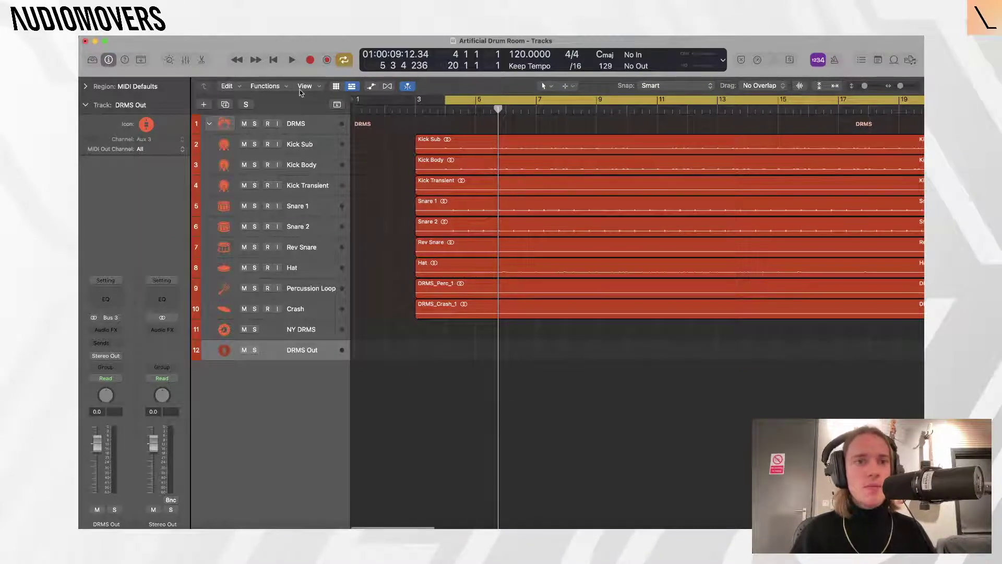
left_click_drag(864, 85, 865, 85)
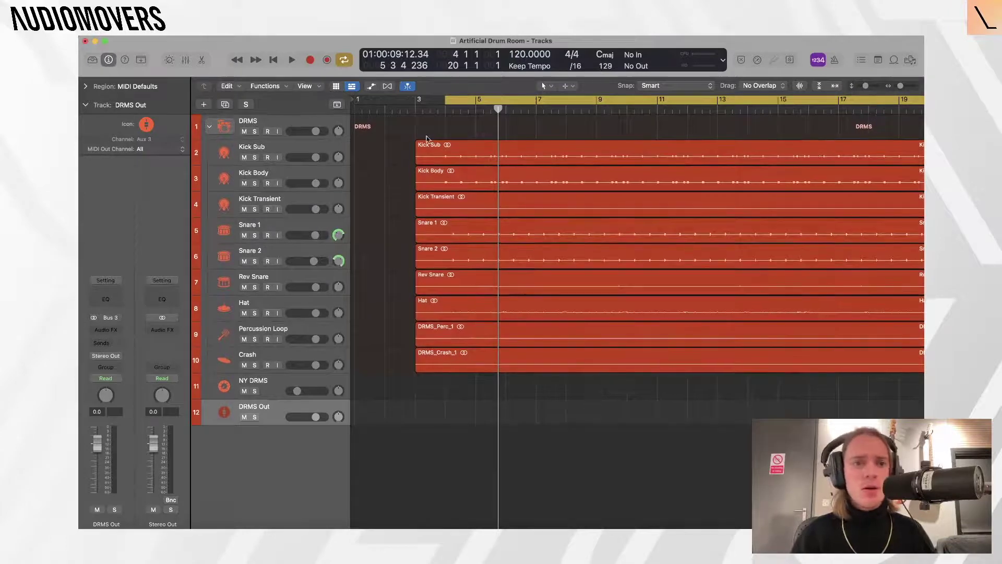
left_click(185, 60)
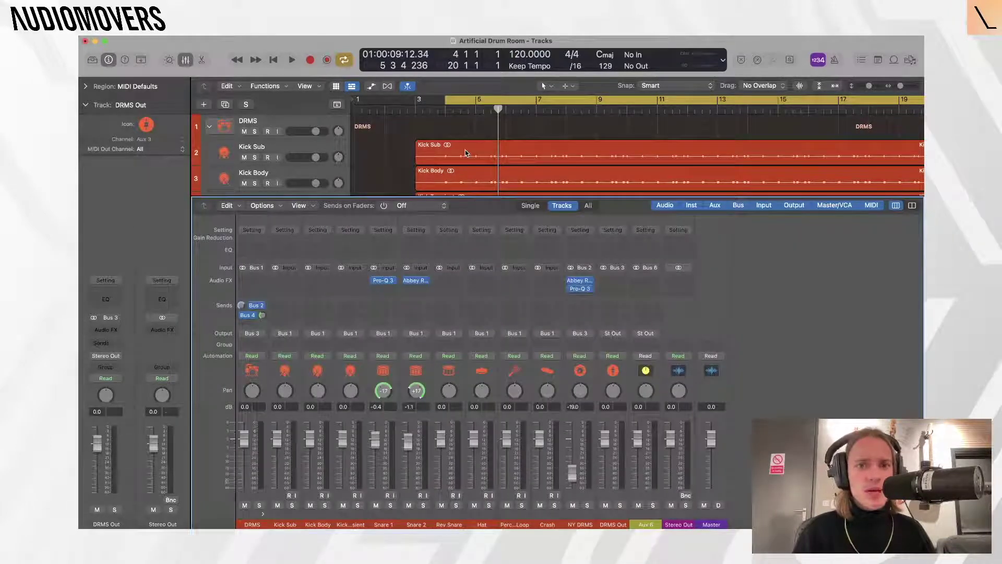
key("space")
key("super+Left")
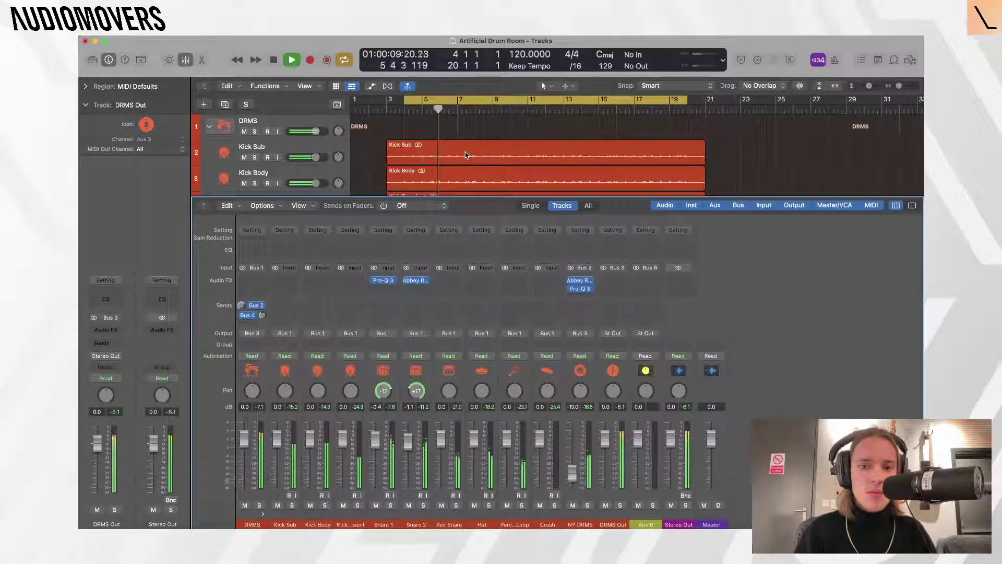
key("space")
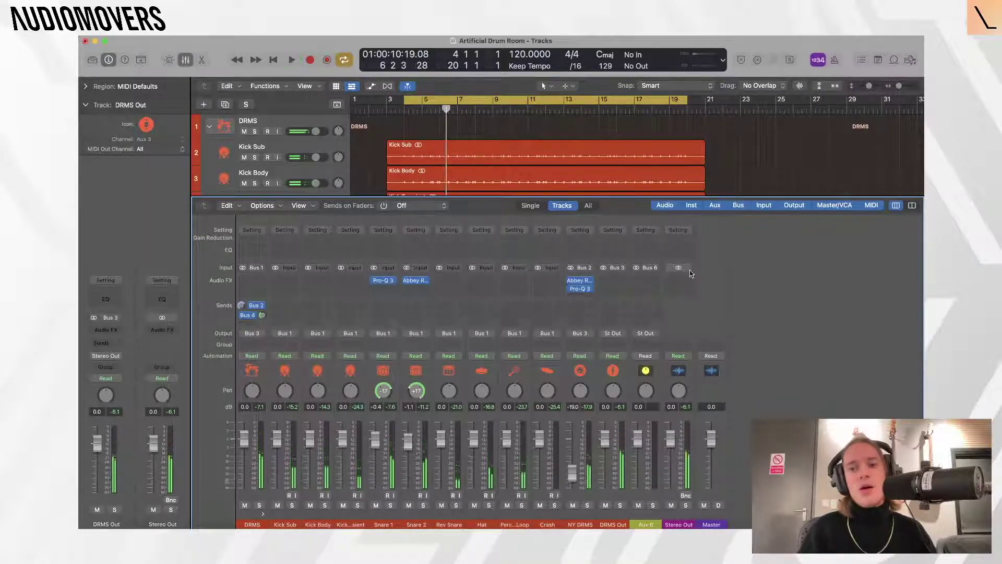
Insert Listento on the Stereo Out channel, name its session Logic and log in with the remembered account.
left_click(678, 280)
left_click(687, 306)
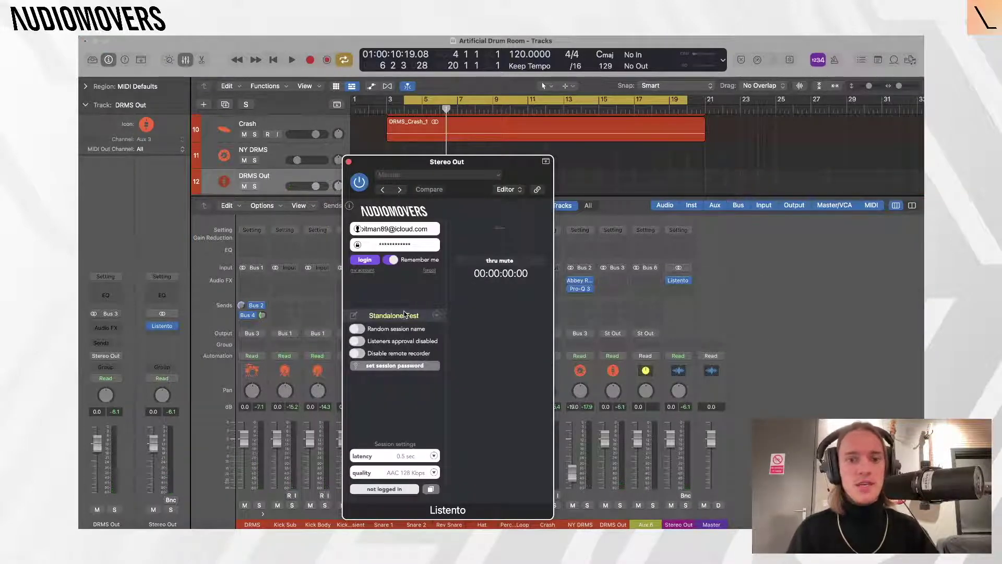
double_click(406, 315)
type("Logic")
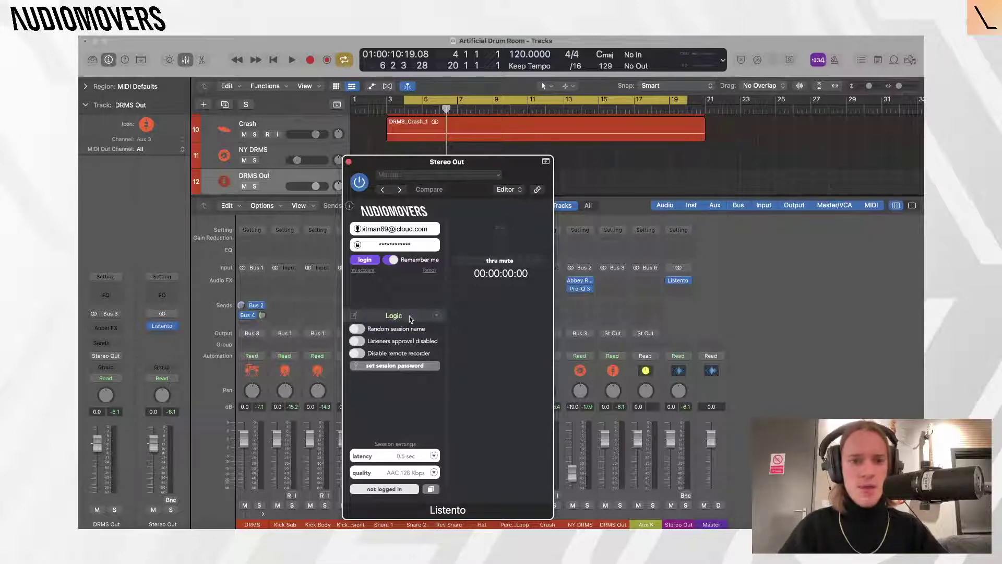
key("Return")
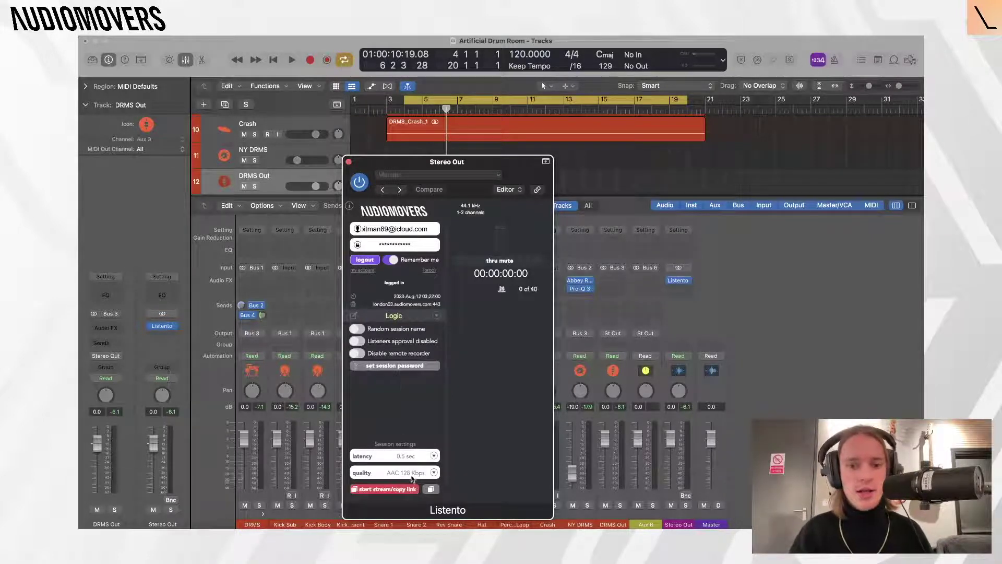
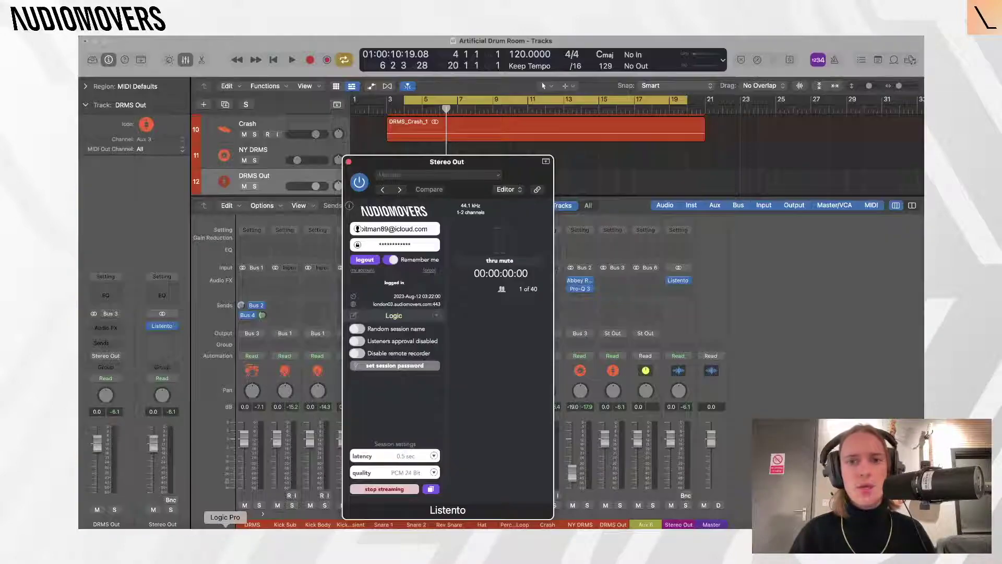
Start playback in Logic Pro and lower the Channels 1-2 volume in the Listento web player.
key("space")
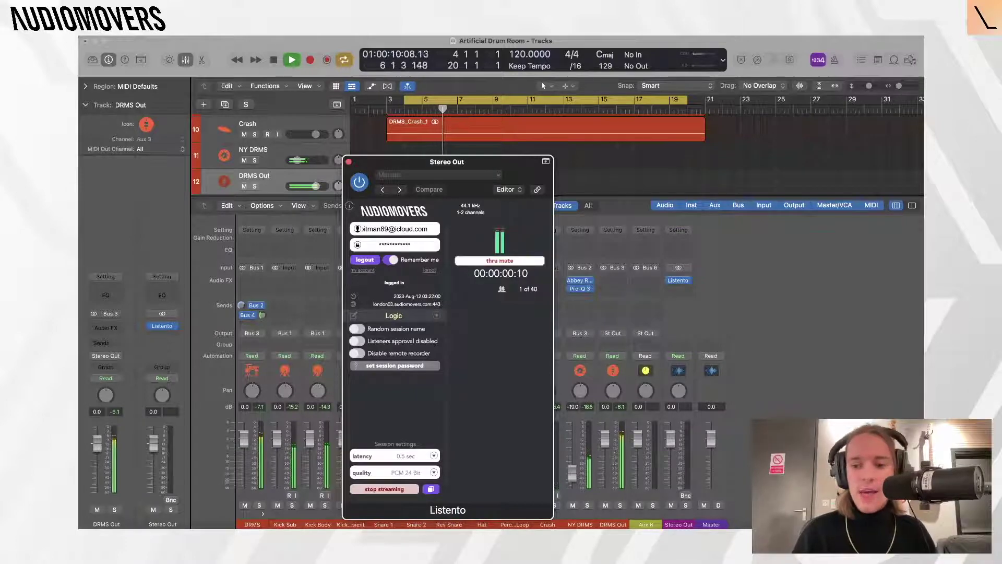
key("super+Tab")
left_click_drag(193, 239, 145, 239)
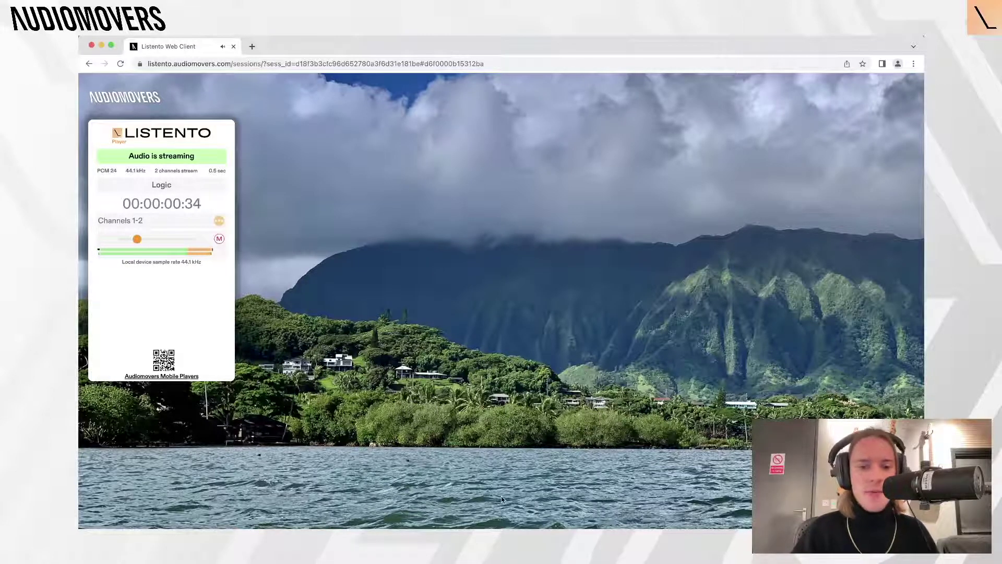
Return to Logic Pro, insert Listento on the Snare 1 channel and name its session Logic.
left_click(225, 526)
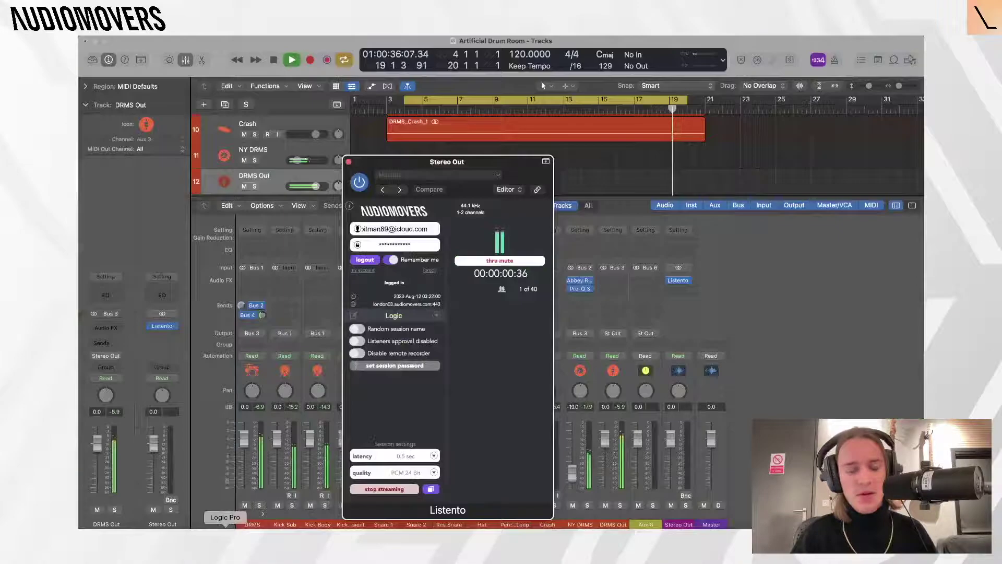
left_click_drag(383, 177, 608, 146)
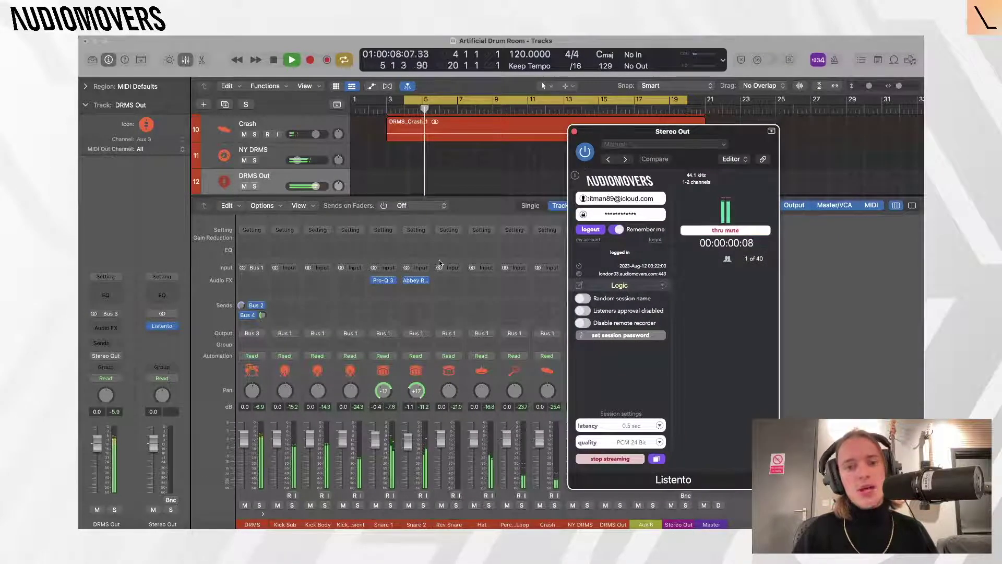
left_click(390, 291)
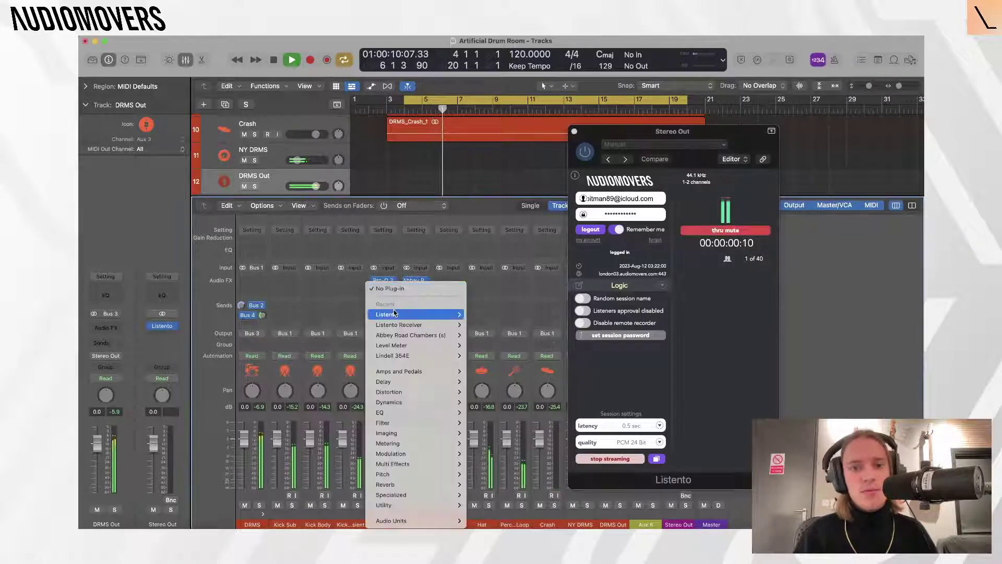
key("Escape")
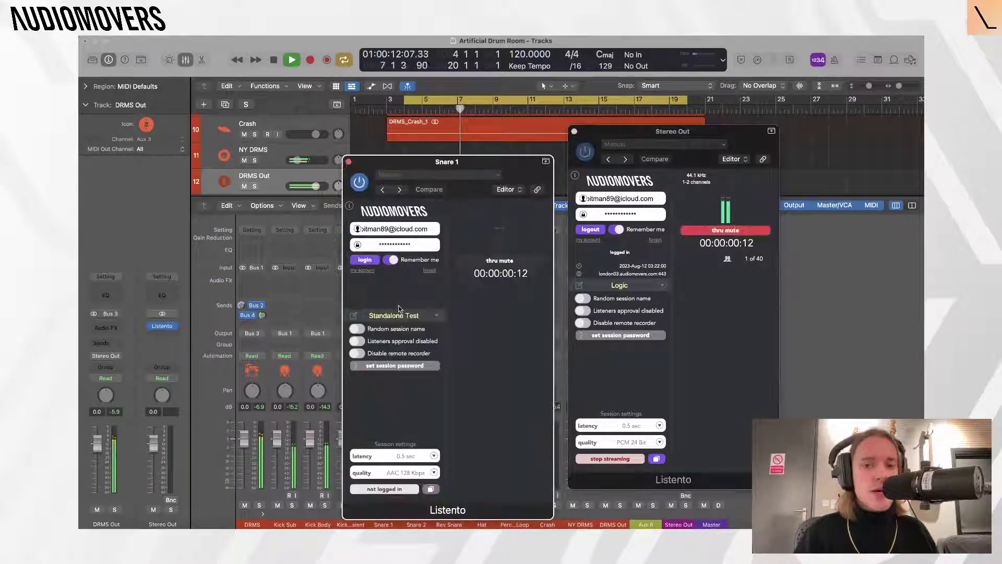
left_click(411, 316)
type("Logic")
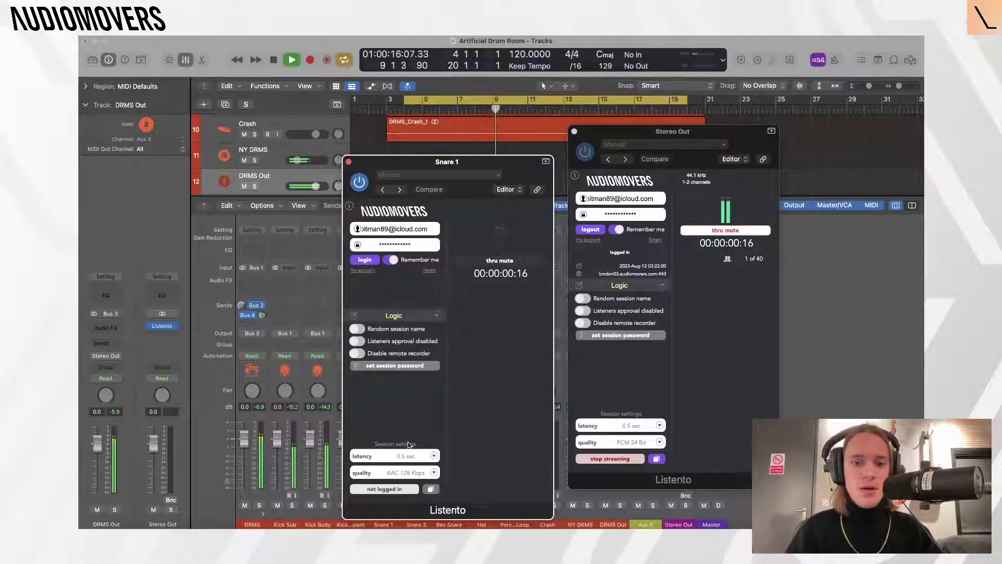
Set the Snare 1 Listento quality to PCM 24 Bit, then log in with the remembered account and start streaming.
left_click(407, 473)
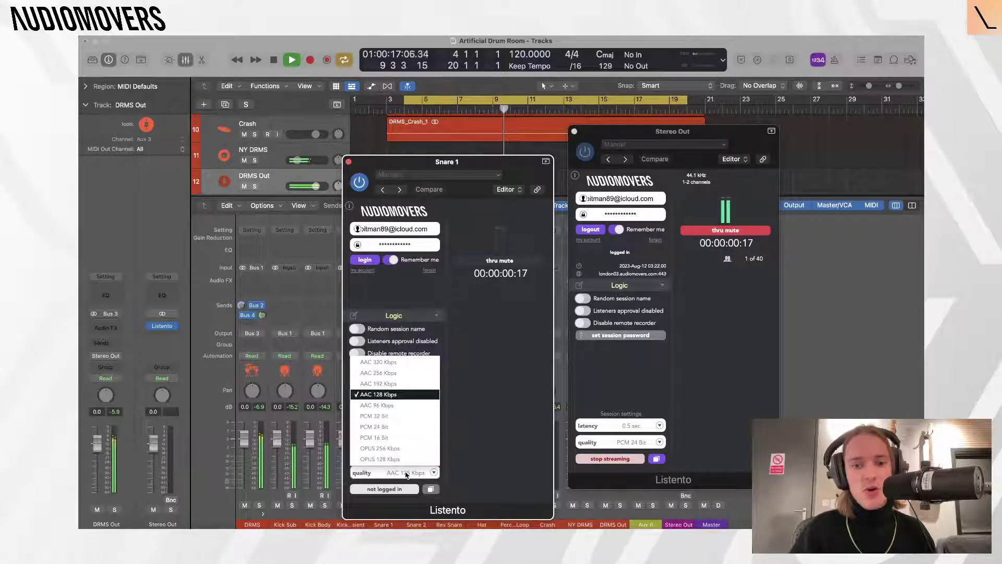
left_click(389, 427)
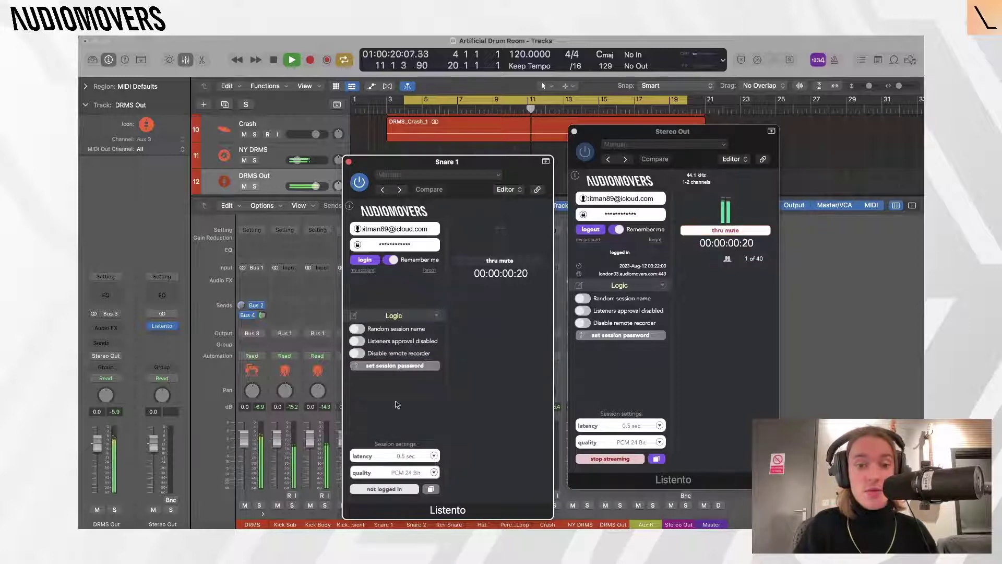
left_click(377, 260)
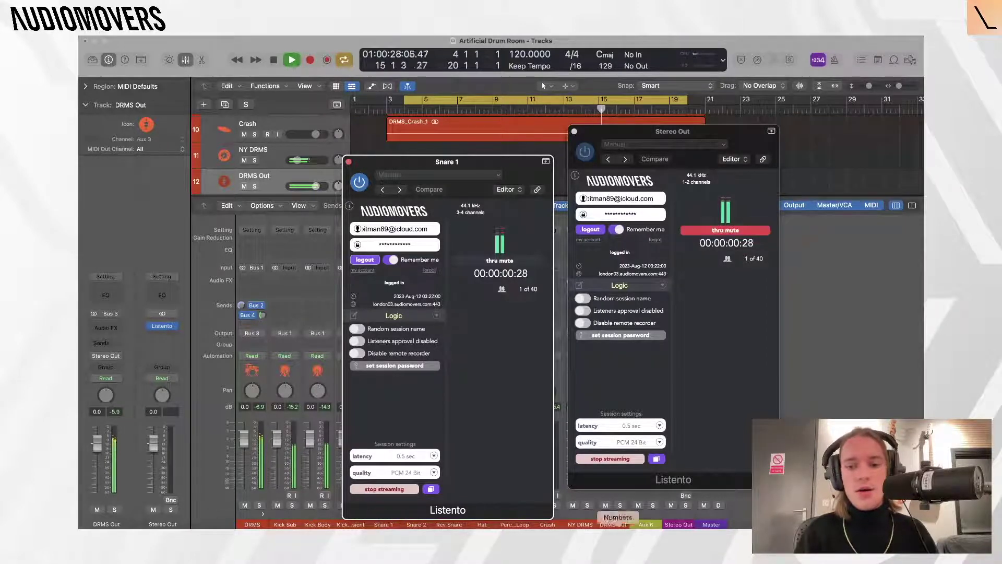
Switch the Listento web player in the browser to Channels 3-4.
key("super+Tab")
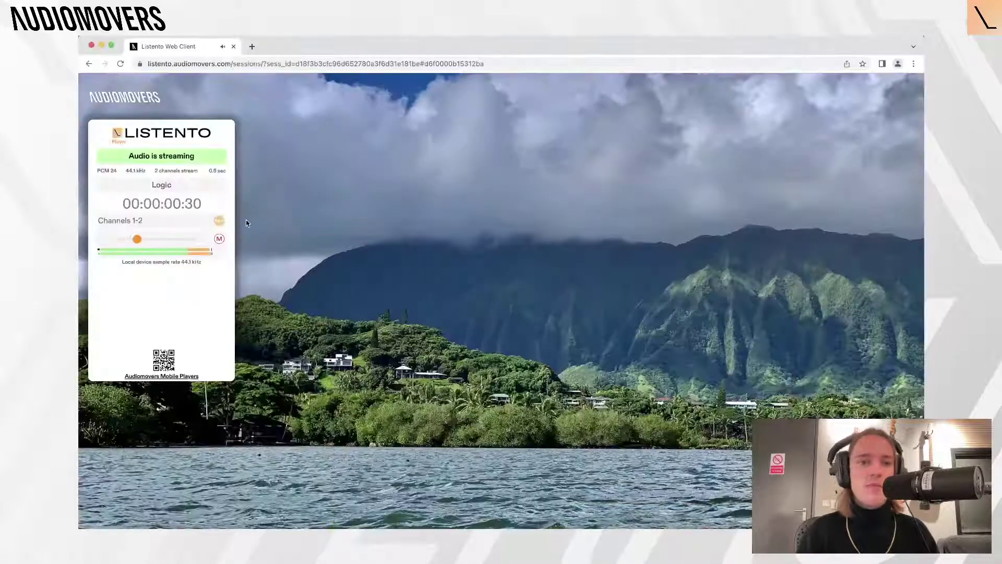
left_click(218, 223)
left_click(172, 233)
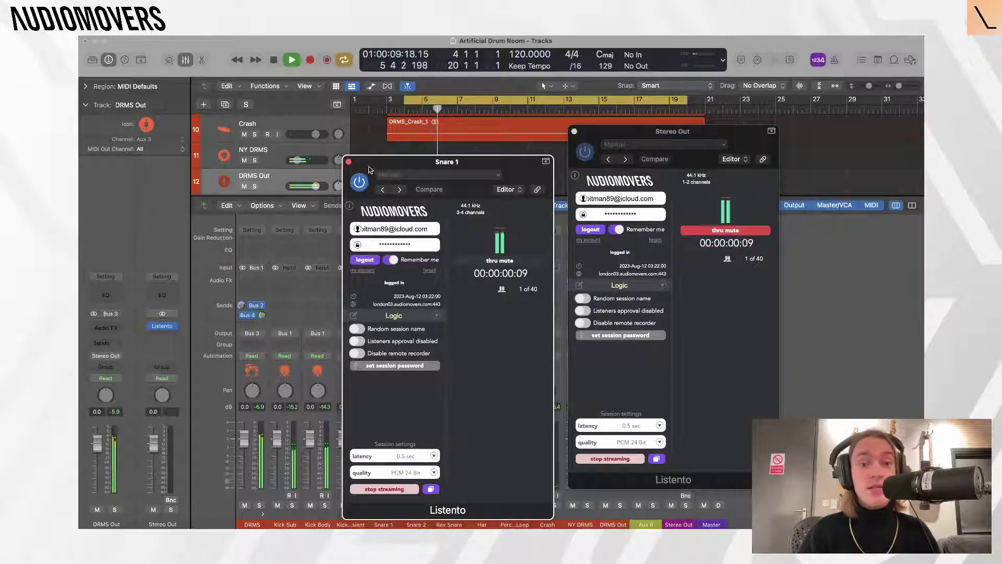
In Logic Pro, insert Listento on the Kick Sub channel and stream it in the Logic session using the remembered account.
left_click_drag(368, 169, 543, 162)
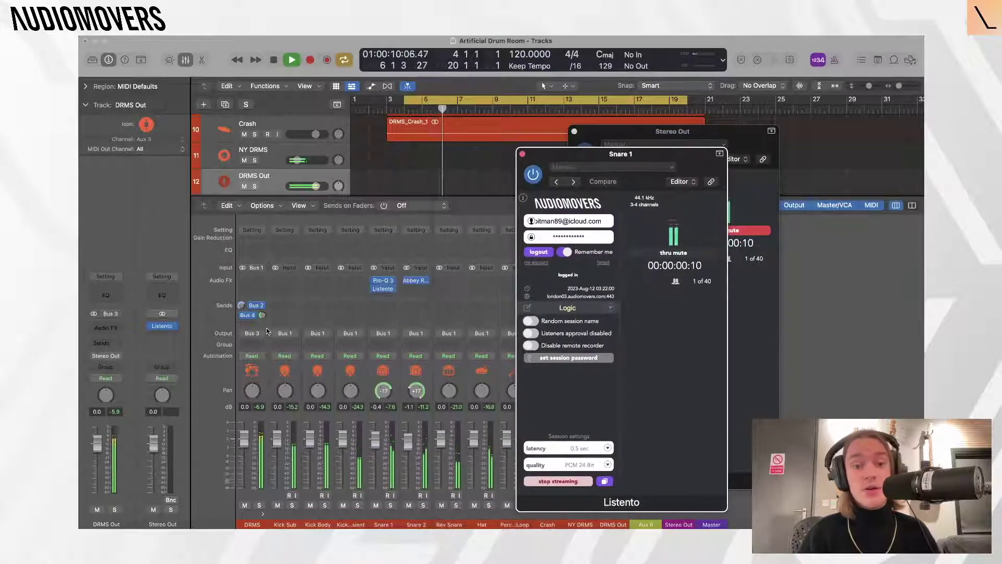
left_click(285, 280)
left_click(302, 306)
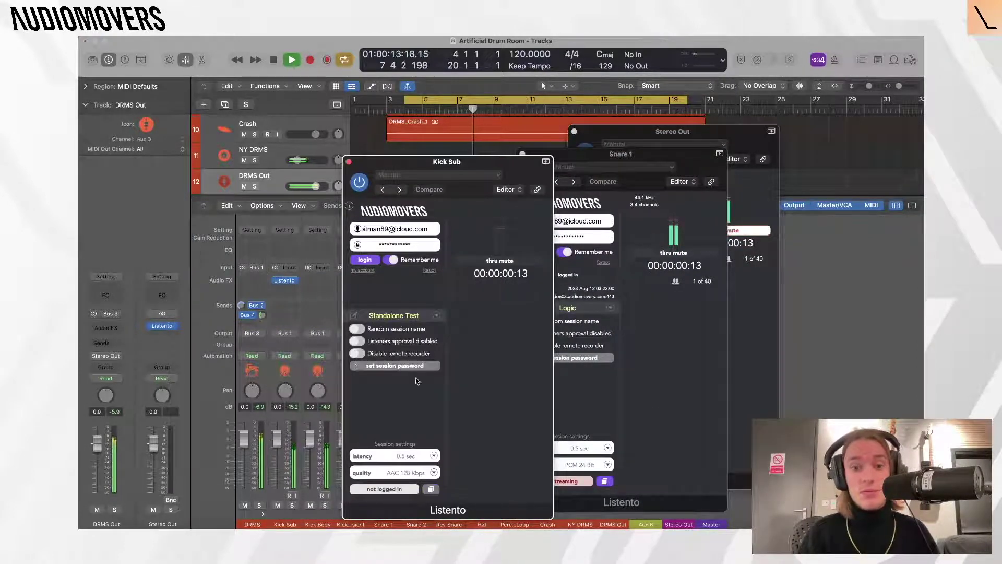
left_click(405, 316)
type("Logic")
left_click(365, 260)
left_click(348, 161)
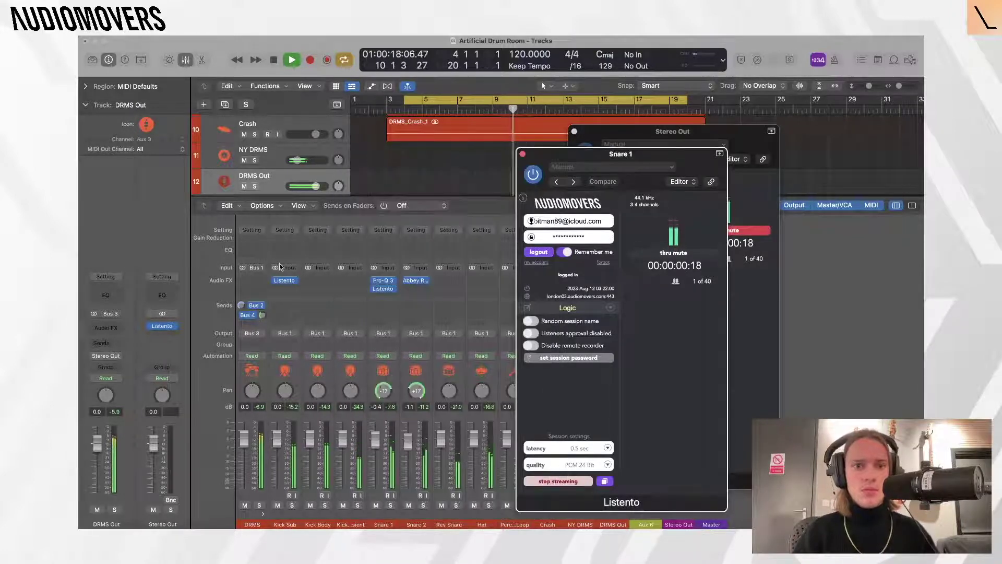
left_click(285, 281)
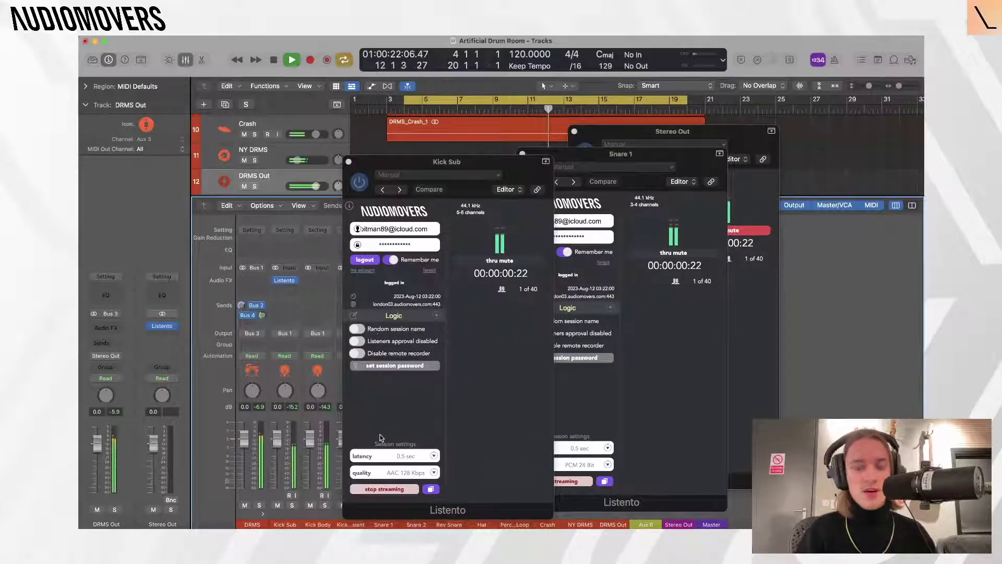
Select Channels 5-6 in the Listento web player in the browser.
key("super+Tab")
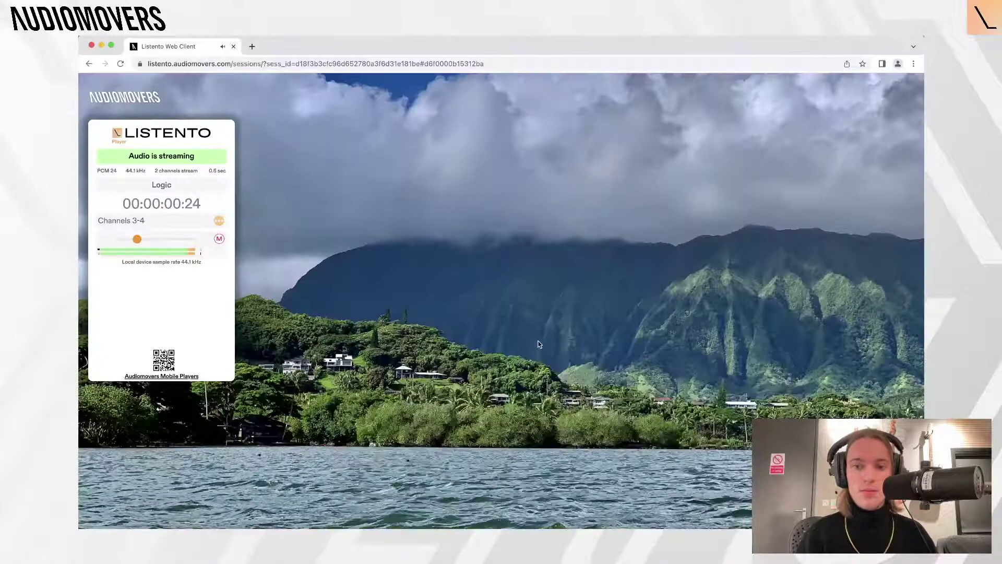
left_click(218, 220)
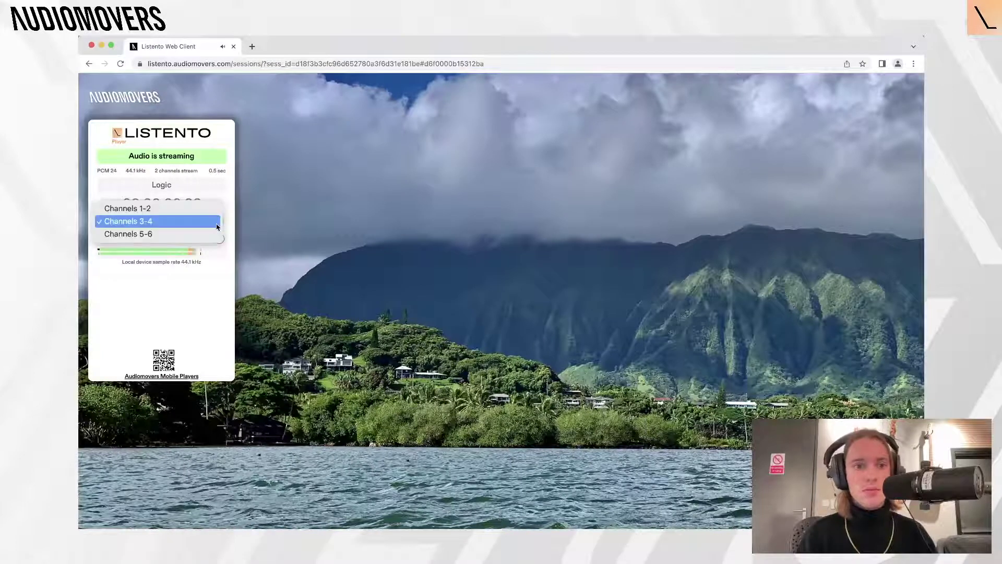
left_click(125, 233)
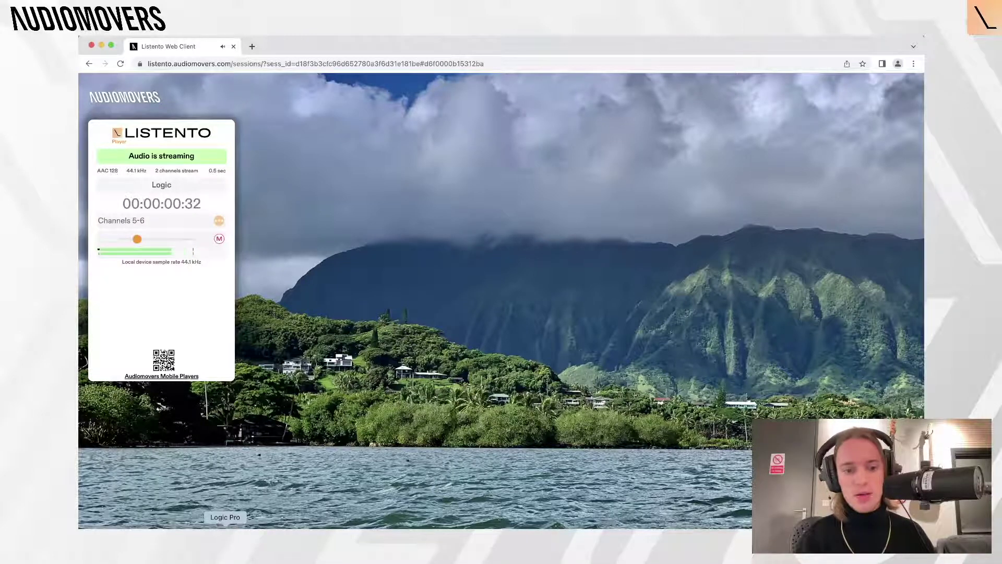
In Logic Pro, insert stereo Listento on the Kick Body channel and stream it in the Logic session at PCM 24 Bit quality.
key("super+Tab")
left_click(318, 280)
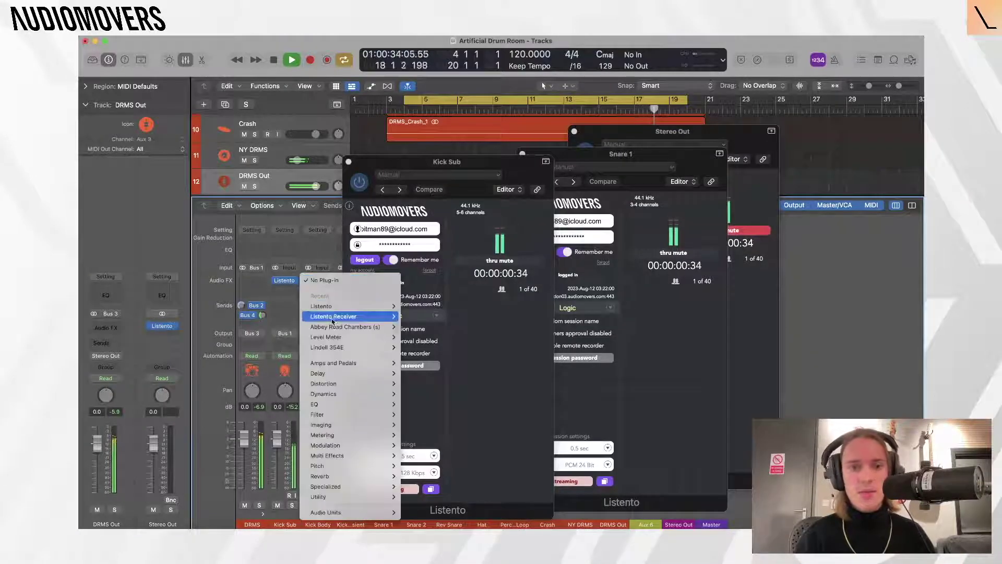
mouse_move(351, 312)
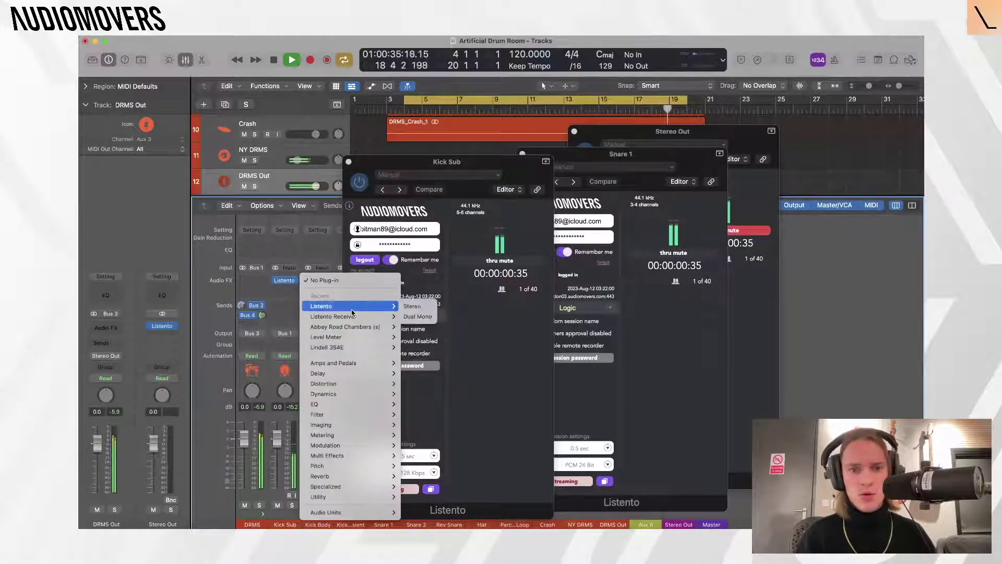
left_click(411, 306)
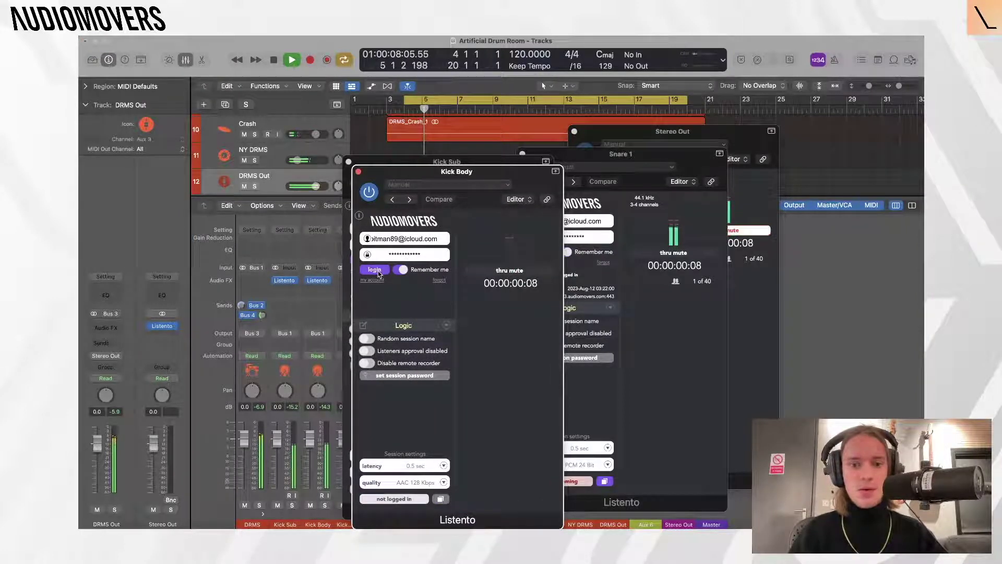
left_click(412, 481)
left_click(398, 436)
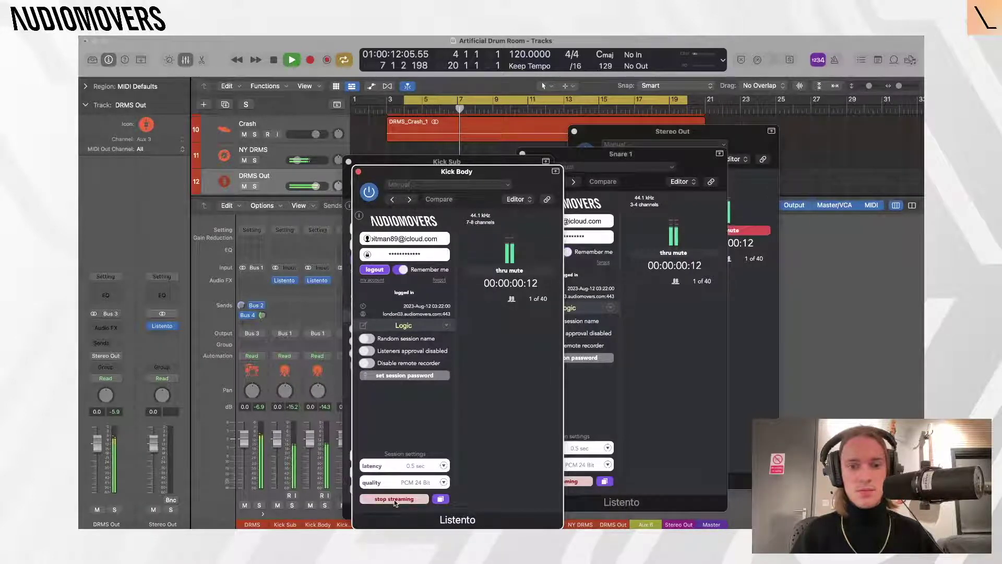
Return to the browser and set the Listento web player to Channels 7-8.
left_click(317, 527)
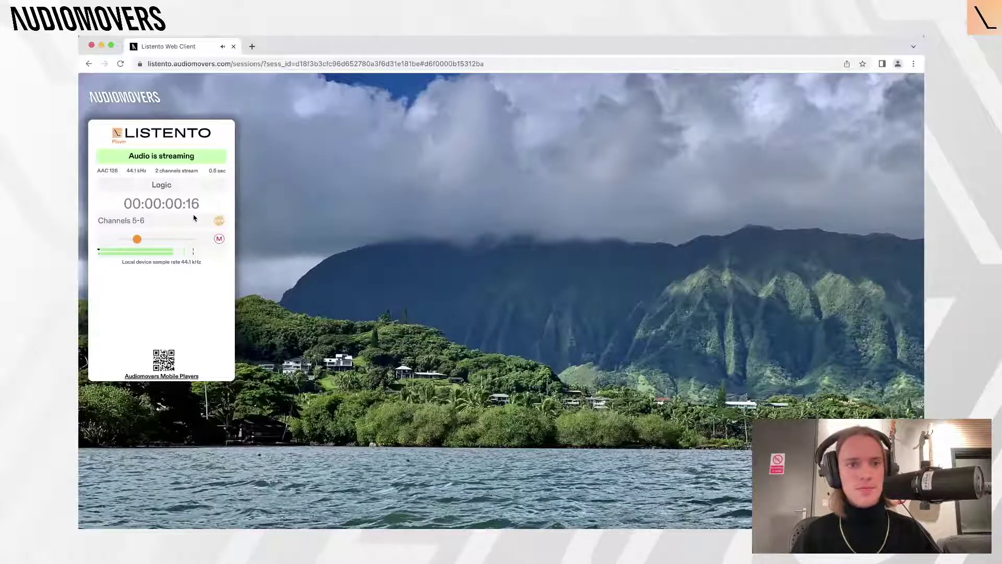
left_click(193, 217)
left_click(192, 233)
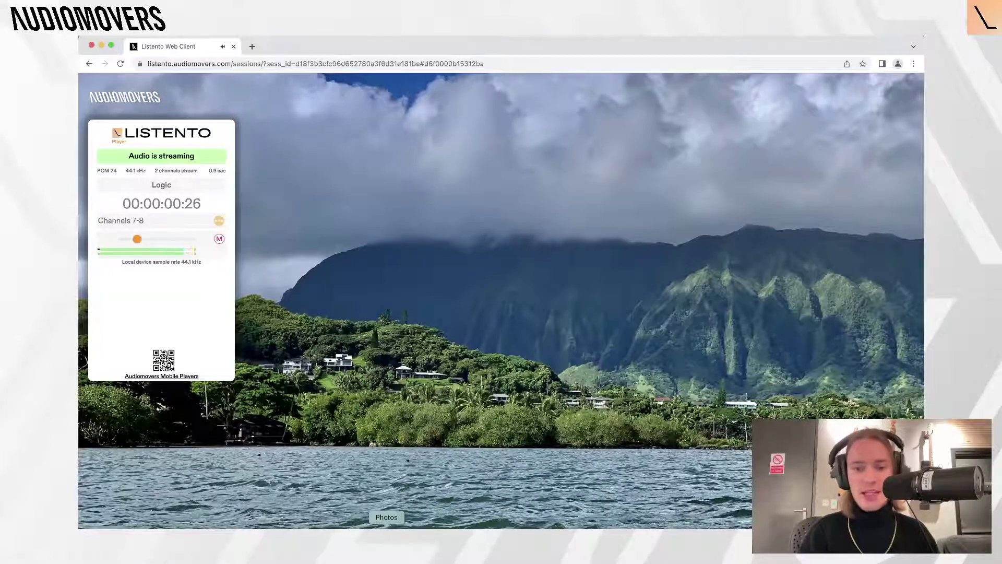
Open the standalone Listento app and try to connect its receiver, first logged in and then logged out.
left_click(294, 524)
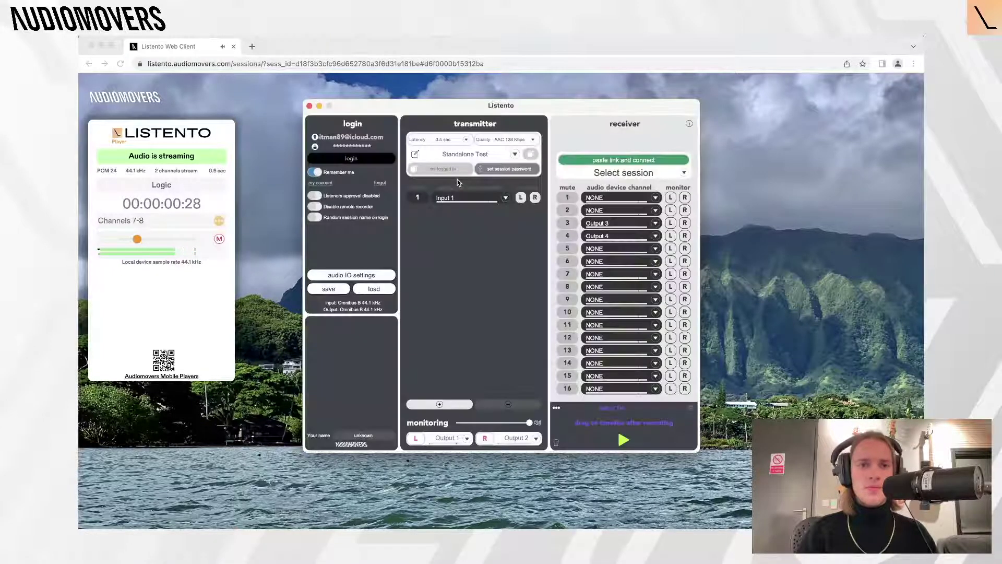
left_click(369, 158)
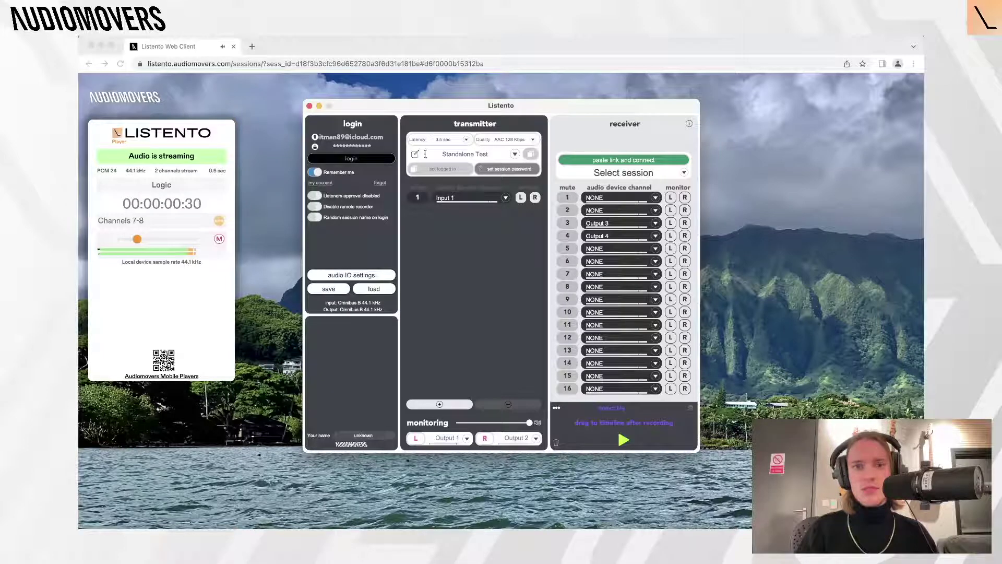
left_click(651, 161)
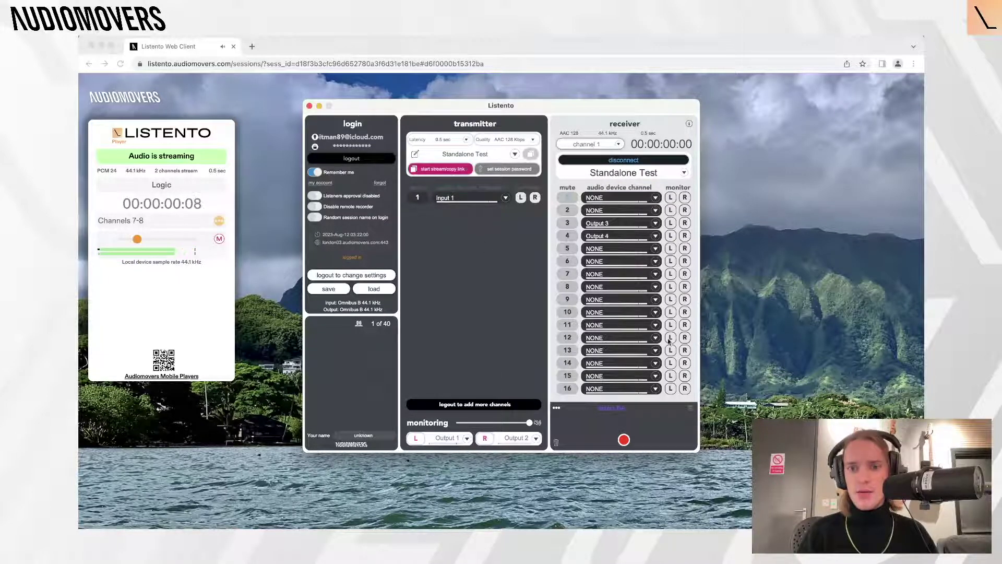
left_click(368, 159)
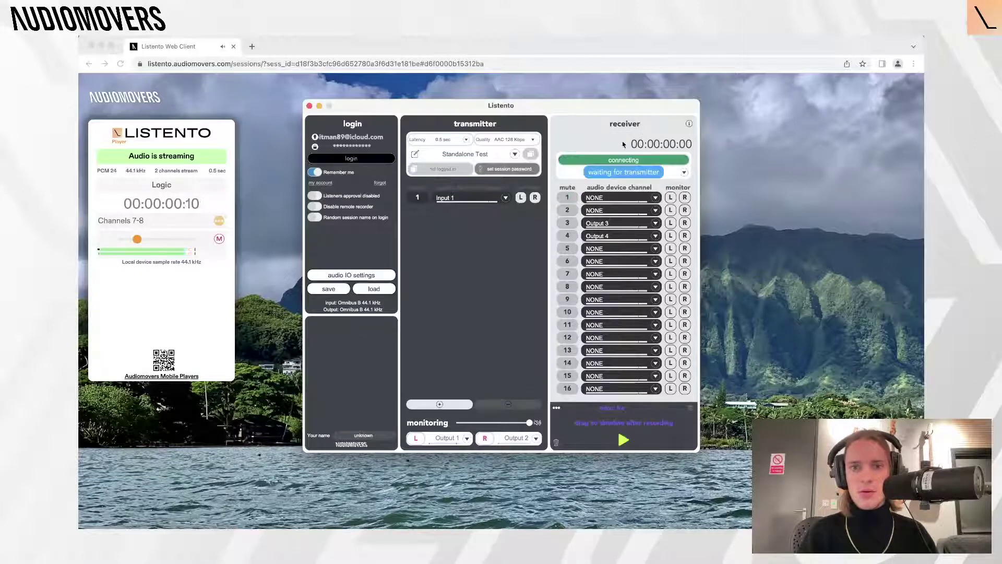
left_click(678, 174)
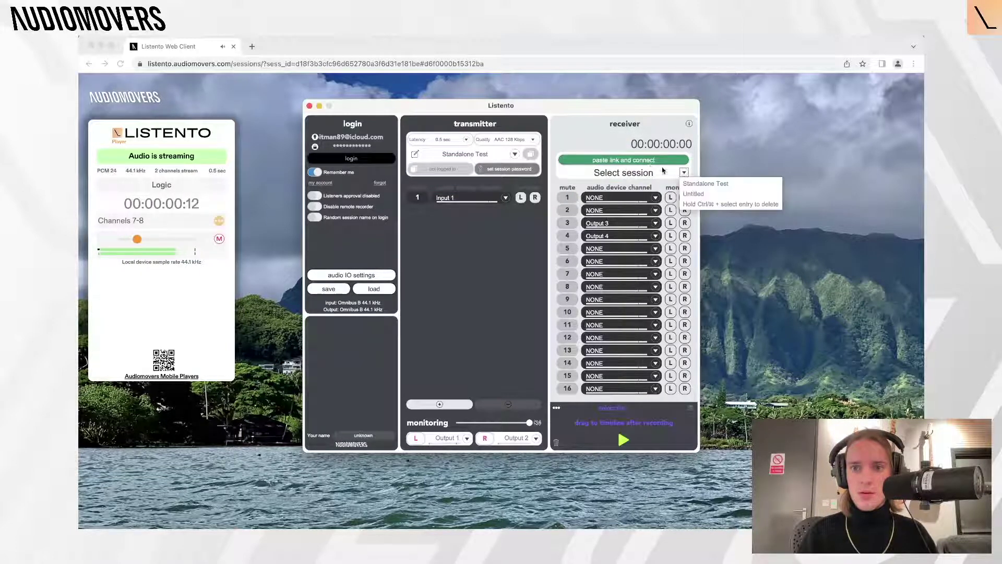
left_click(595, 159)
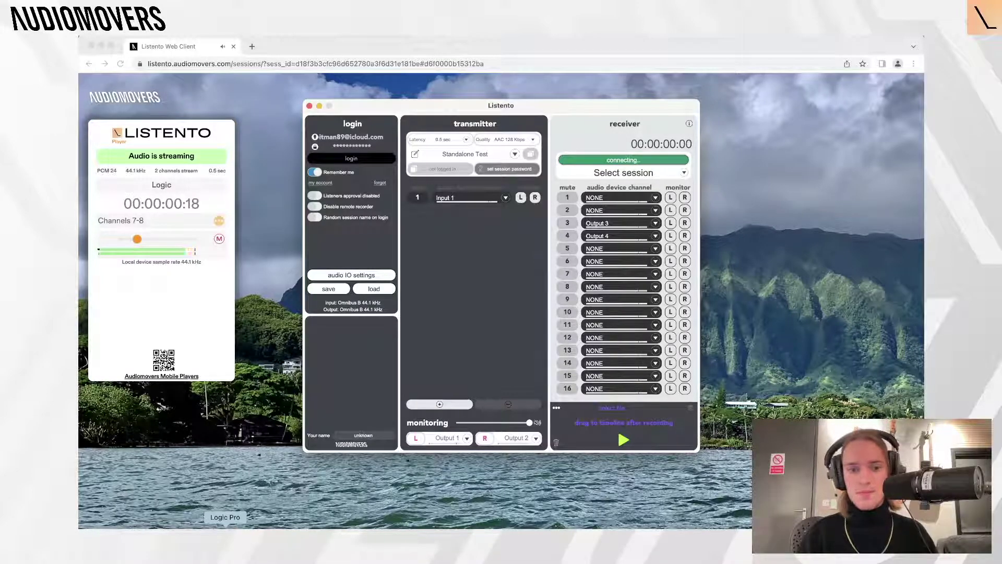
Copy the streaming link from the Stereo Out Listento in Logic Pro and return to the standalone Listento app.
left_click(225, 524)
left_click(604, 410)
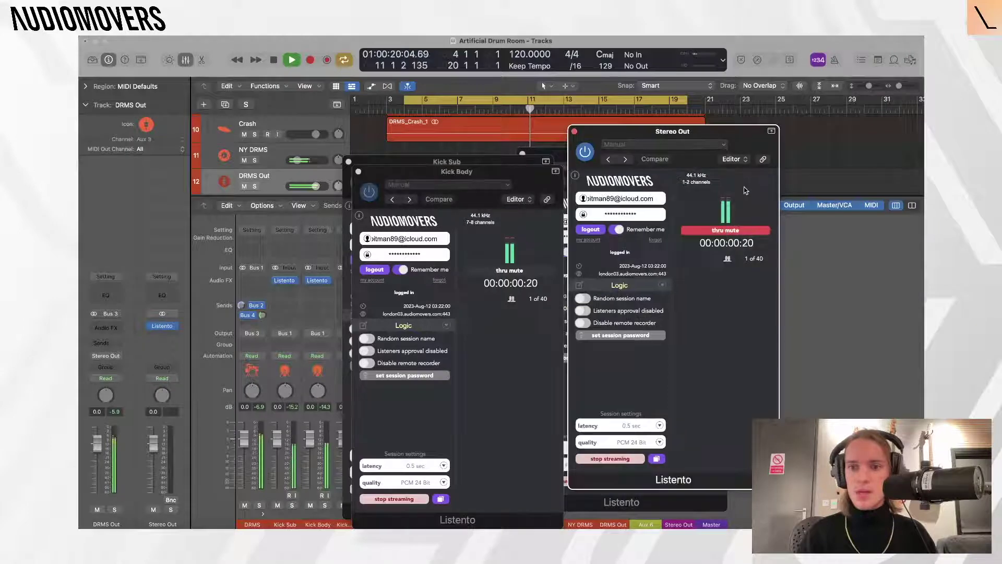
left_click(656, 458)
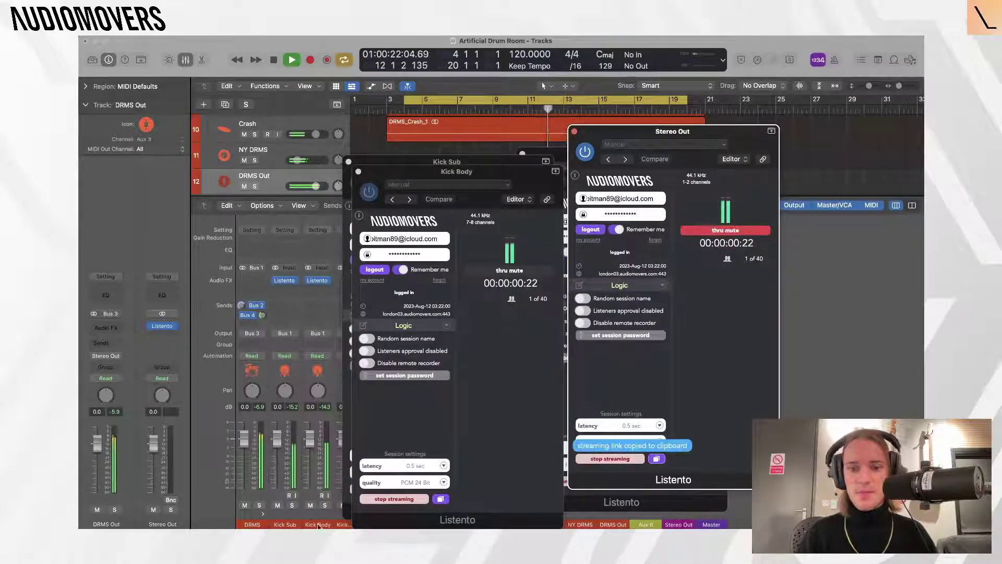
left_click(294, 526)
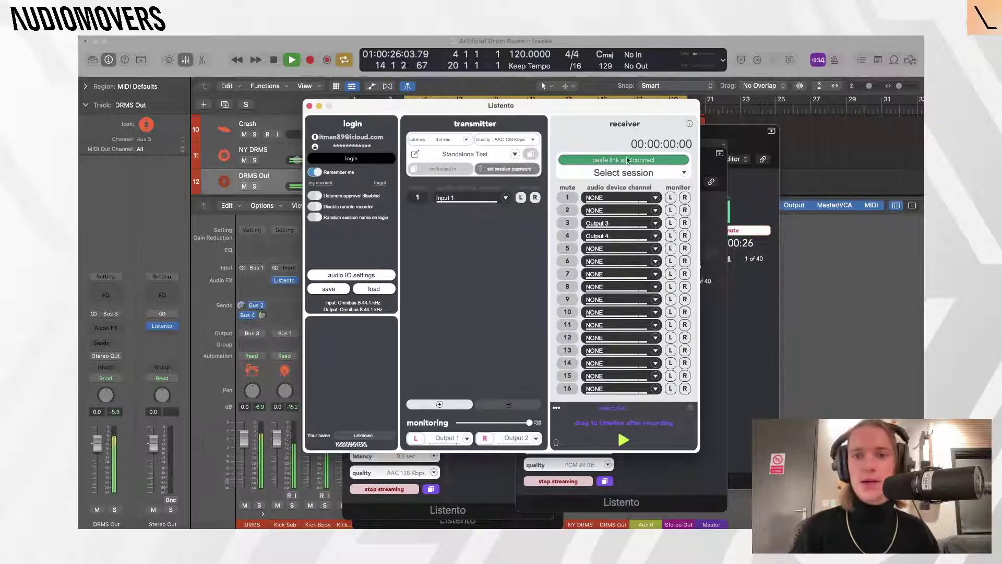
Enter the listener's name and connect the standalone receiver to the Logic session with the copied streaming link.
left_click(370, 435)
type("Eddie")
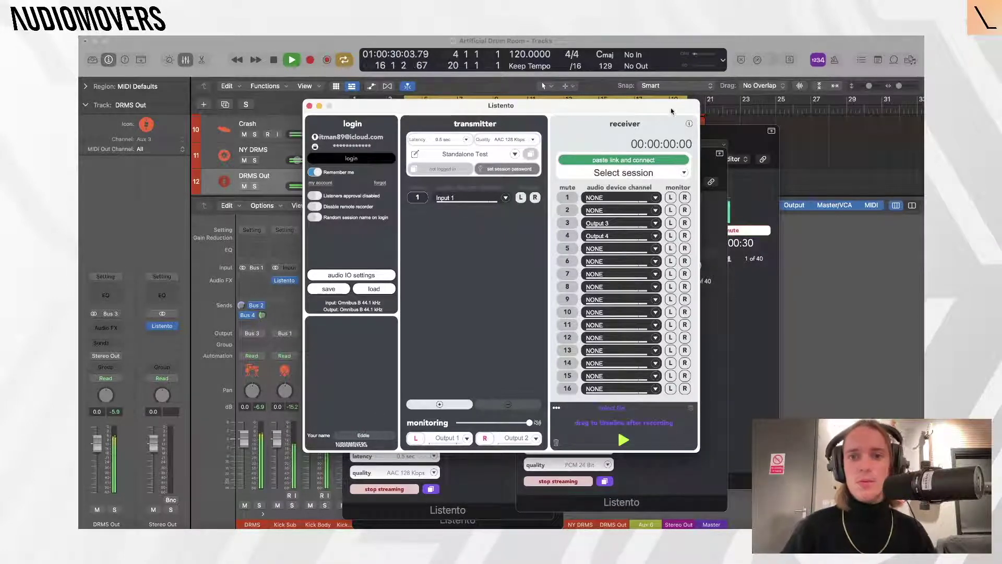
left_click(631, 160)
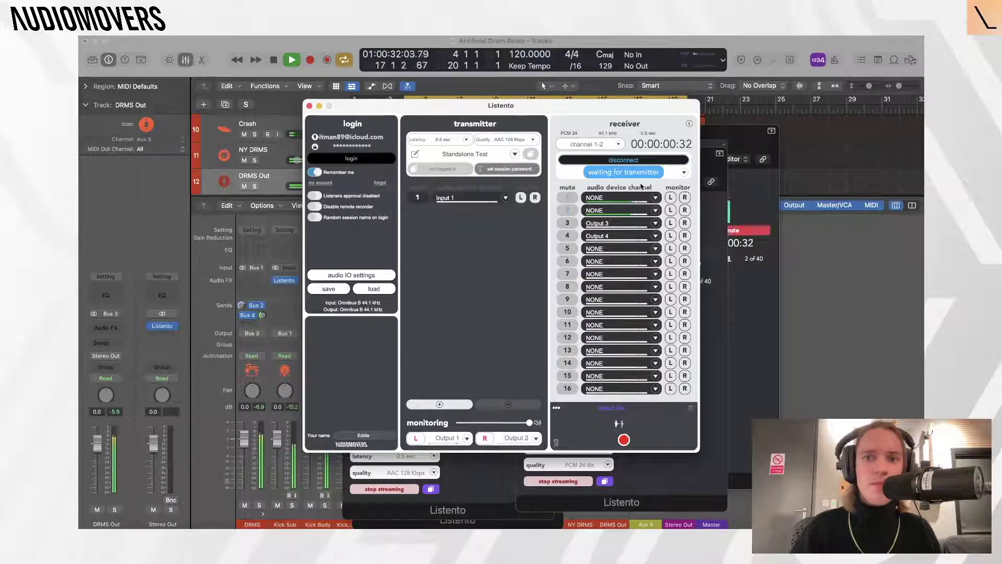
Switch the receiver between the session's channel pairs, ending on channel 5-6.
left_click(614, 148)
left_click(595, 155)
left_click(606, 145)
left_click(597, 178)
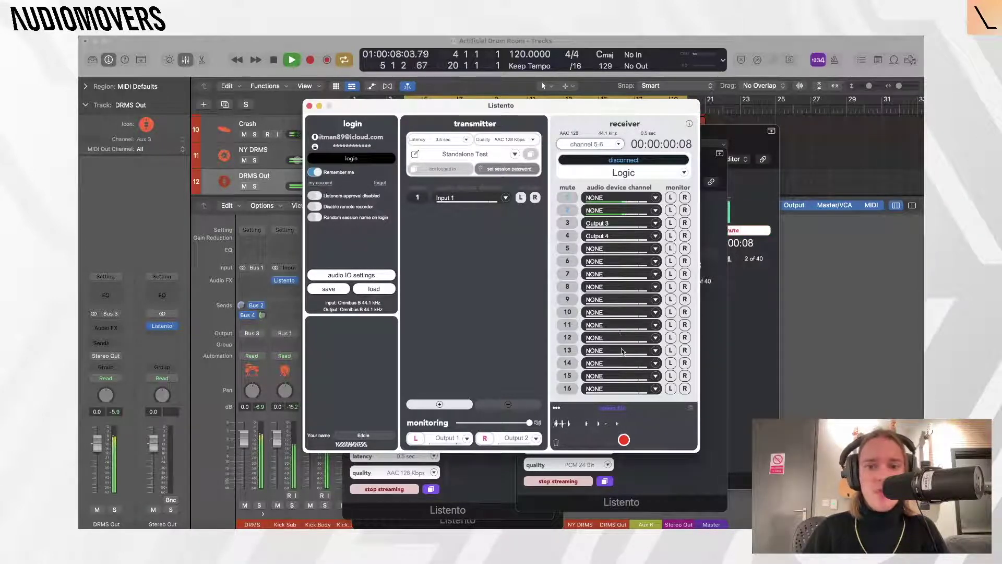
Close the standalone Listento app and stop playback in Logic Pro.
left_click(309, 107)
left_click(528, 209)
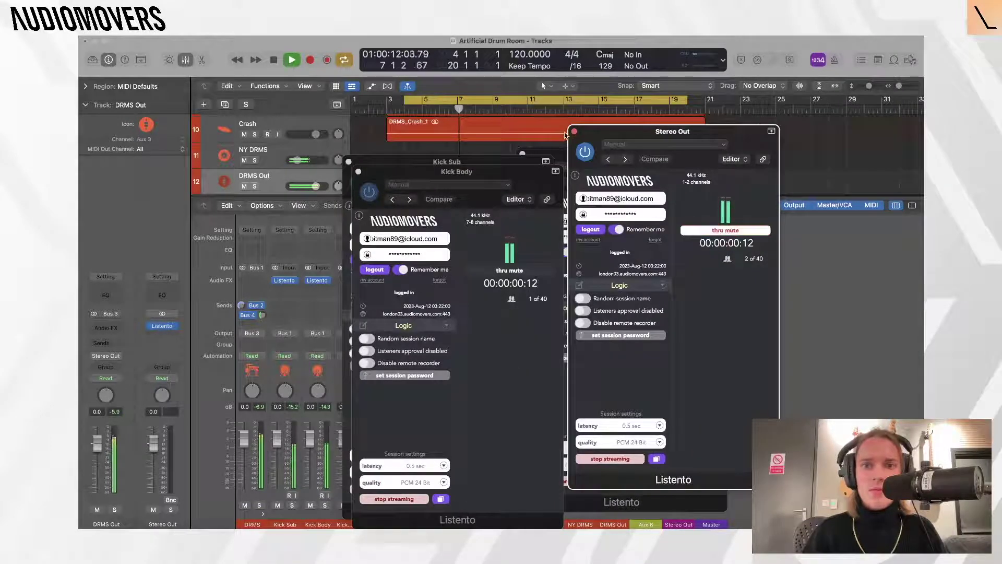
key("space")
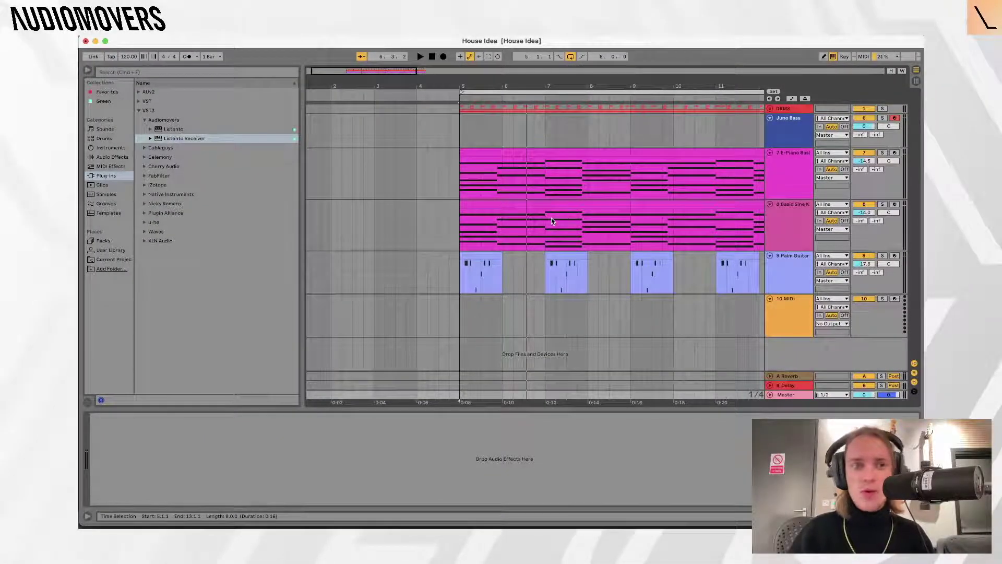
Look over the House Idea arrangement in Ableton Live and the devices on the Basic Sine Keys track.
scroll(551, 221, "right", 5)
scroll(551, 226, "left", 1)
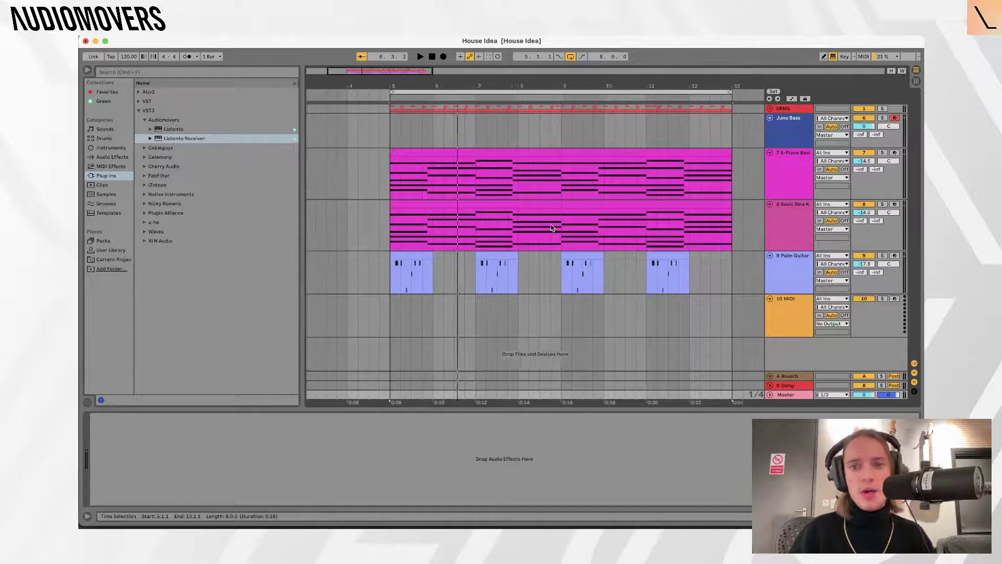
left_click(770, 109)
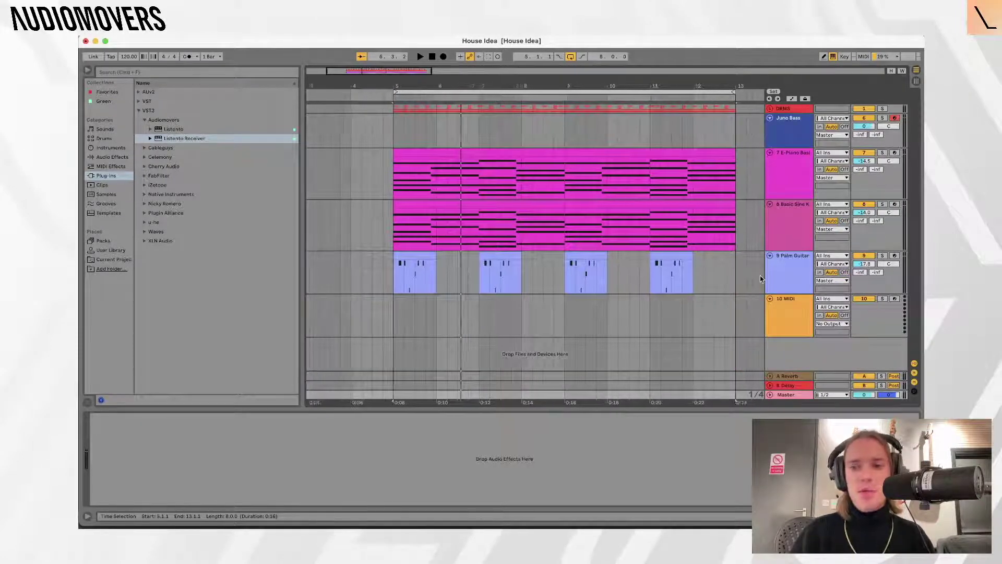
scroll(760, 277, "right", 2)
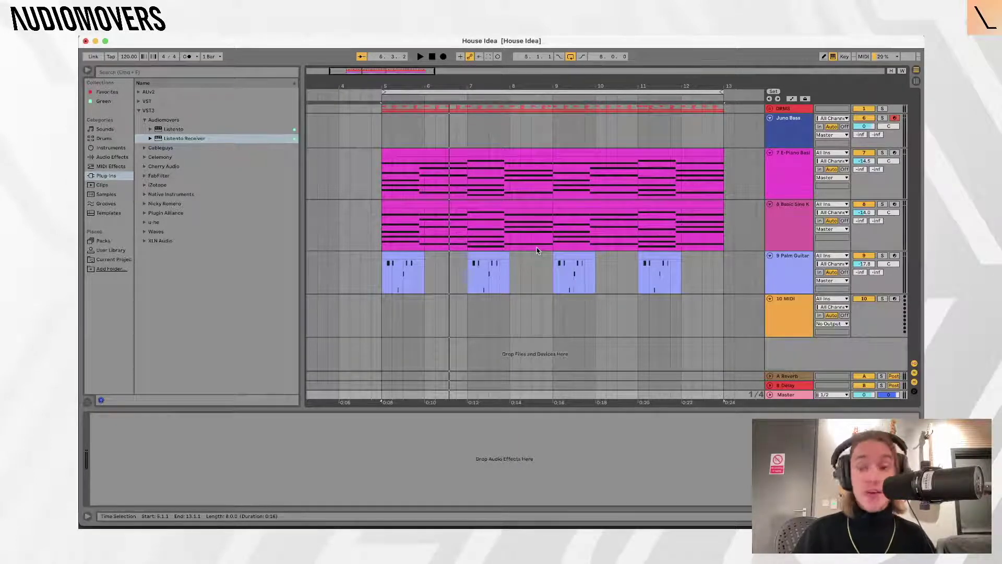
left_click(775, 226)
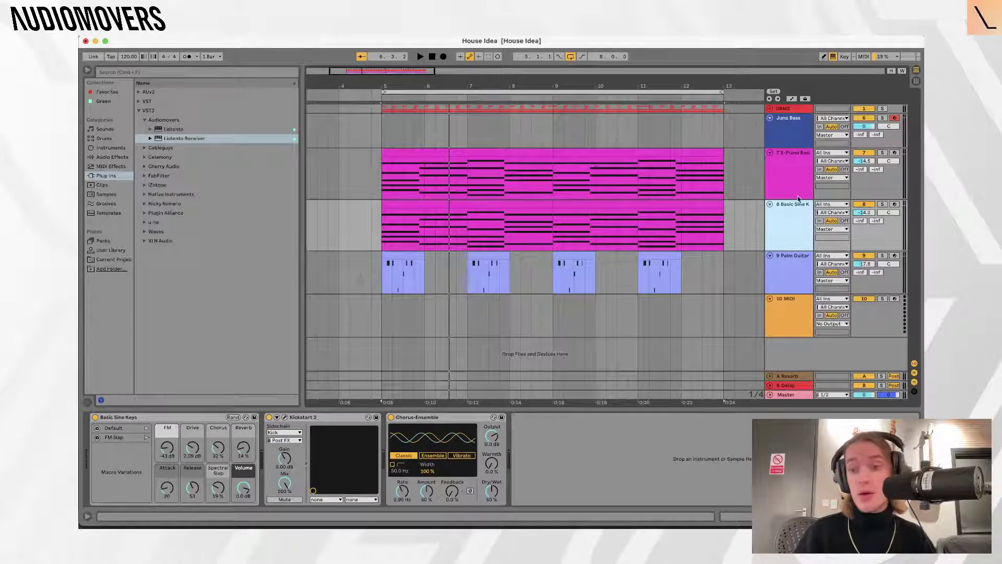
left_click(697, 225)
scroll(697, 224, "left", 1)
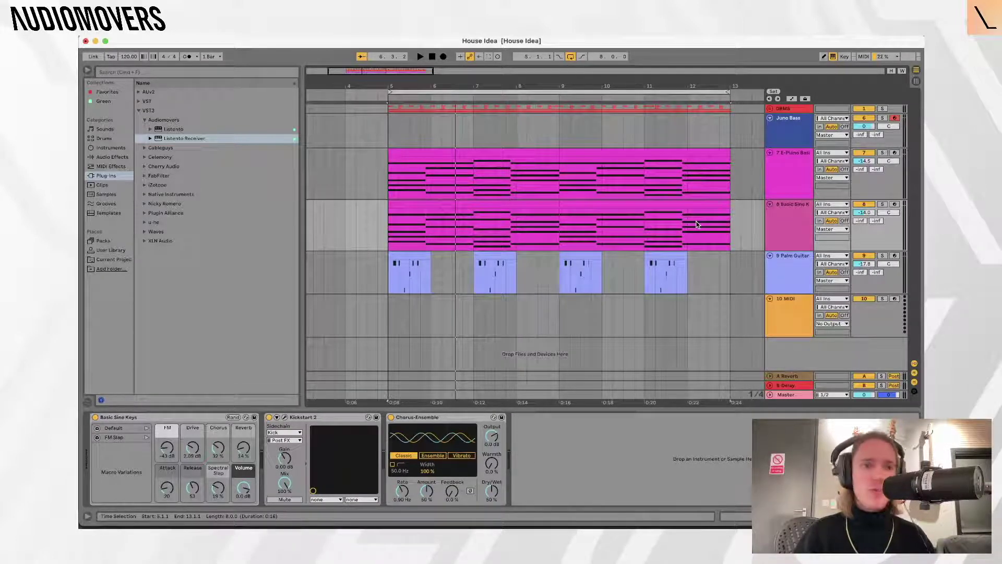
Add the Listento plug-in after Pro-Q 3 on the E-Piano Basic track and log in with the saved account.
left_click(788, 182)
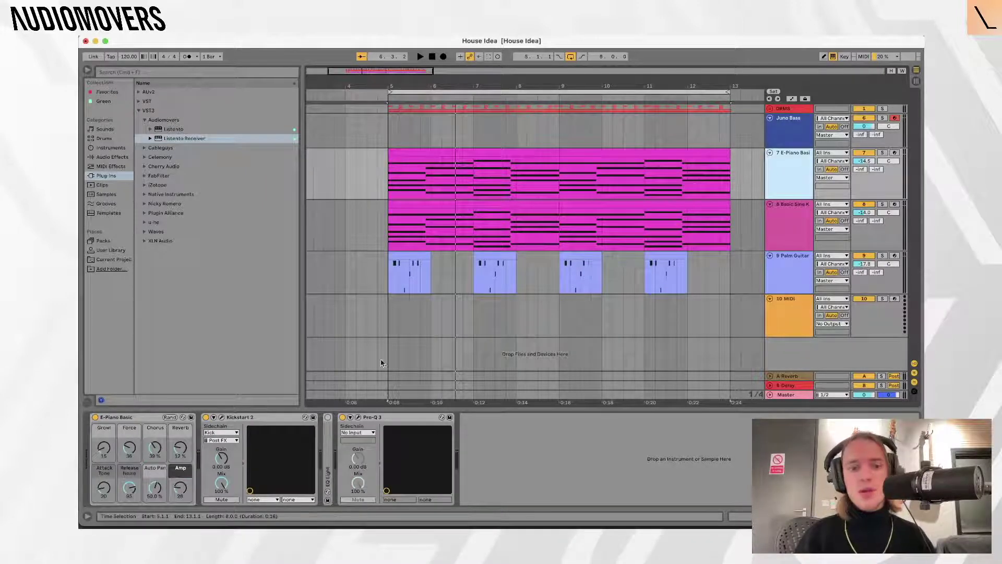
left_click_drag(157, 129, 504, 424)
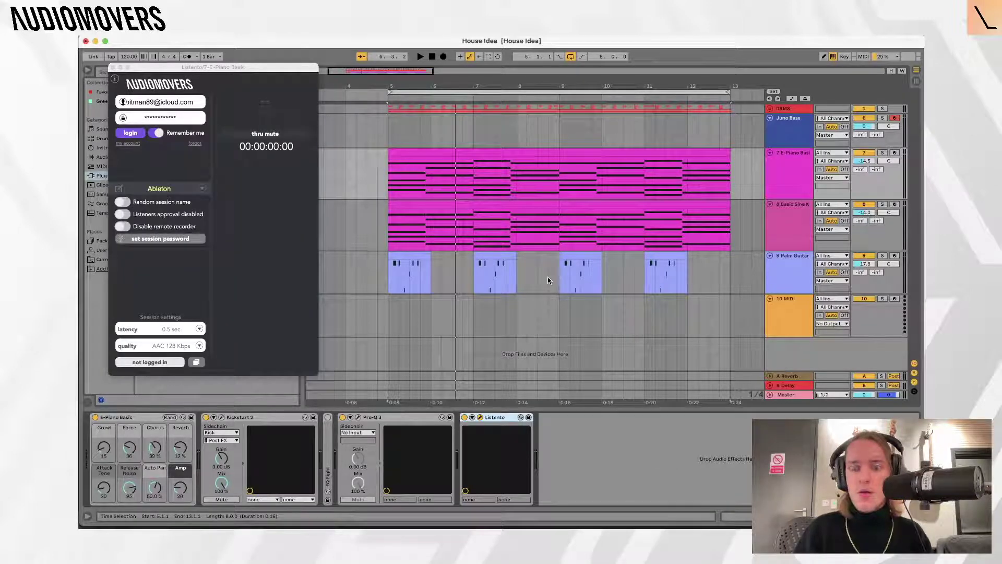
left_click(131, 134)
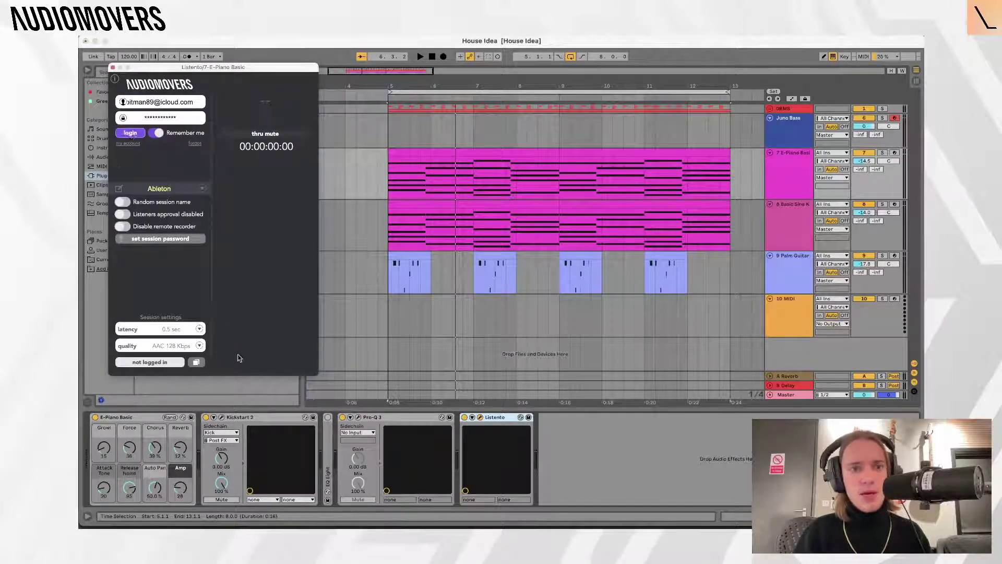
Set the E-Piano Basic stream's latency to 0.2 sec and its quality to PCM 24 Bit.
left_click(181, 330)
left_click(181, 329)
left_click(172, 329)
left_click(151, 358)
left_click(180, 345)
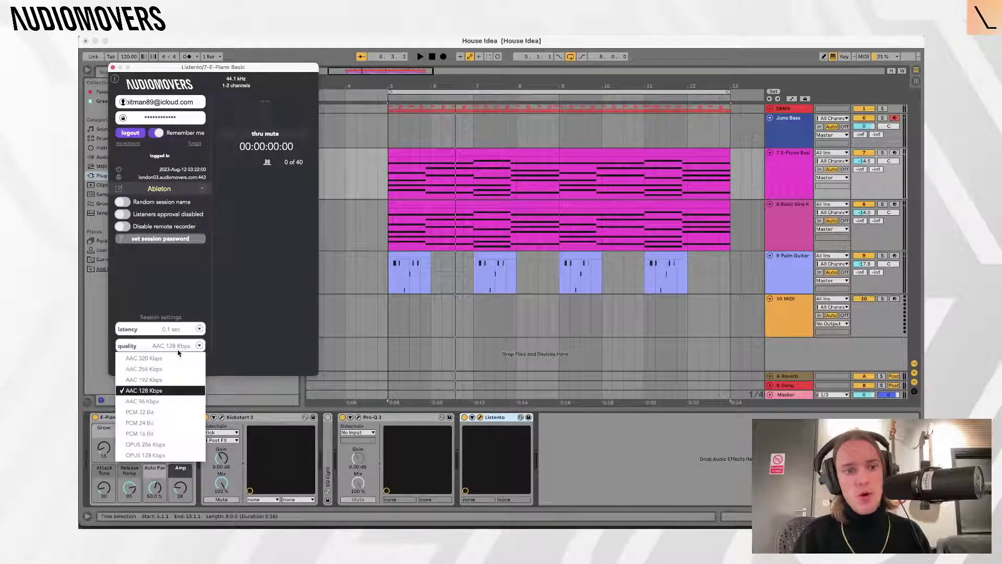
left_click(165, 415)
left_click(176, 328)
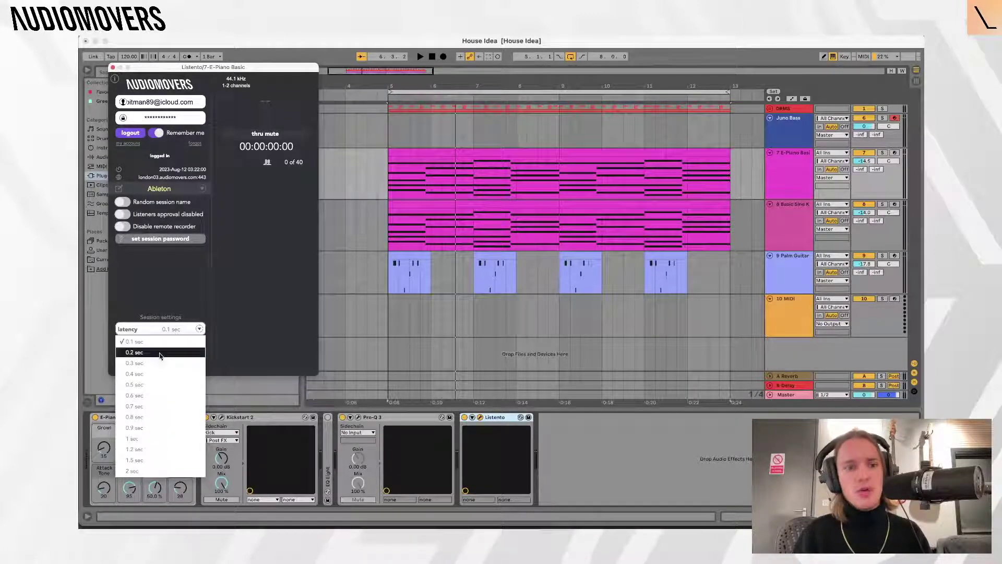
left_click(158, 354)
Play the arrangement with thru mute enabled and lower Basic Sine Keys to -31.5 dB and Palm Guitar to -35.6 dB.
left_click(250, 135)
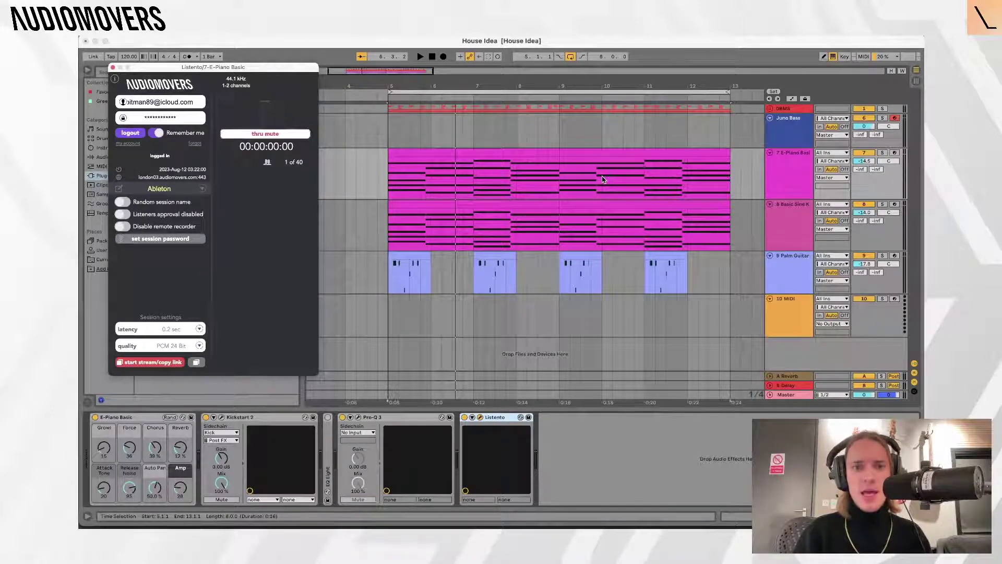
key("space")
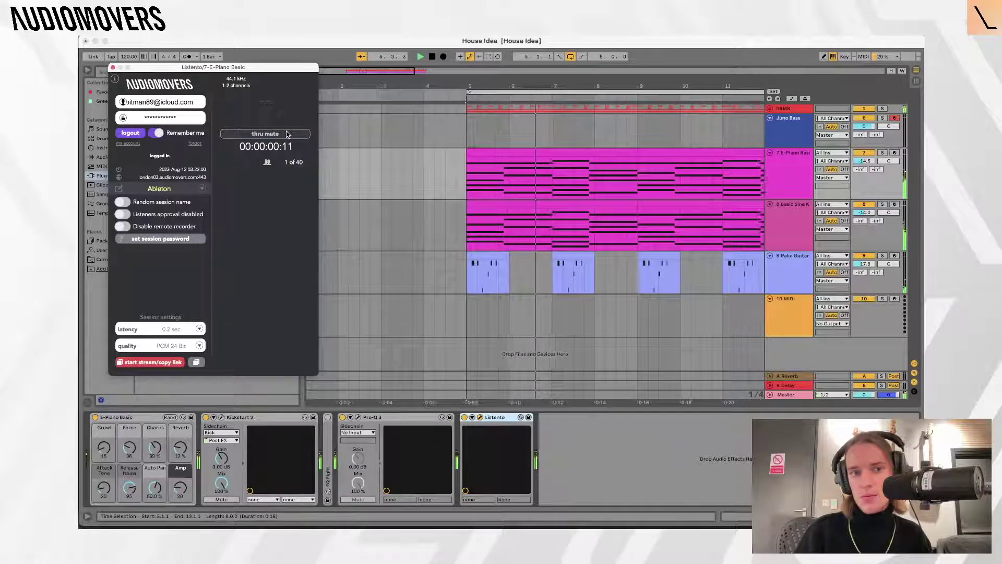
left_click_drag(866, 212, 866, 239)
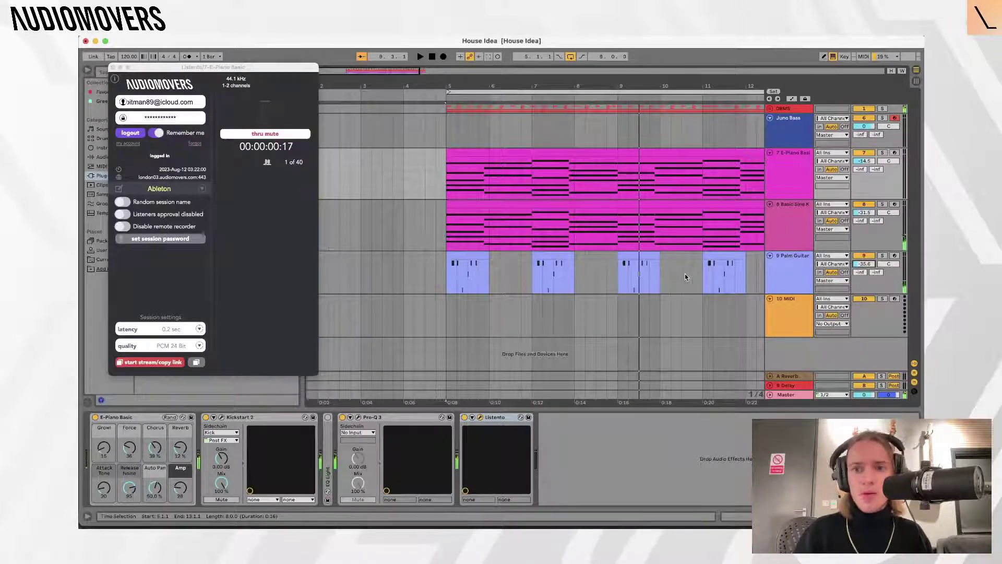
Copy the streaming link from Listento on the E-Piano Basic track.
right_click(792, 359)
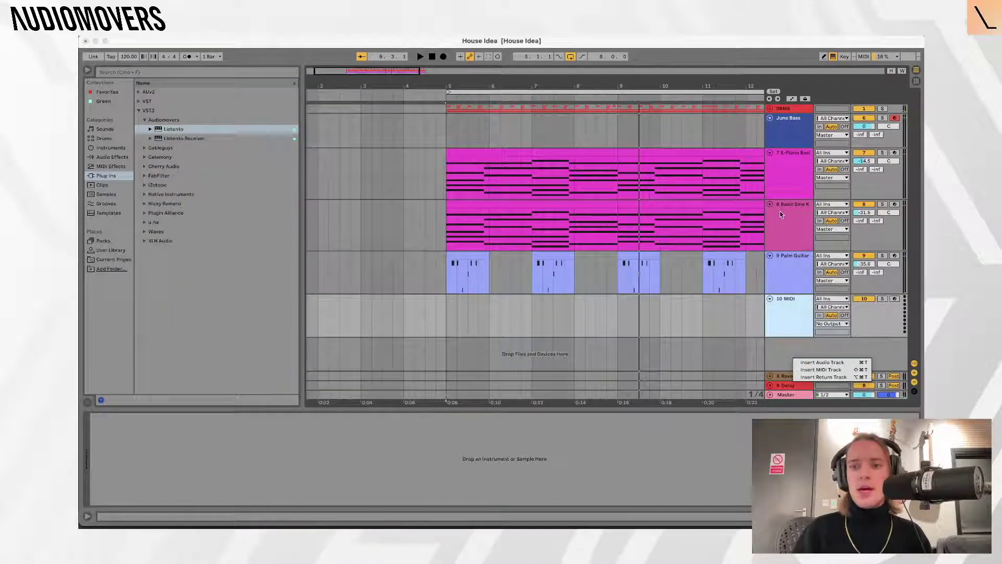
left_click(785, 189)
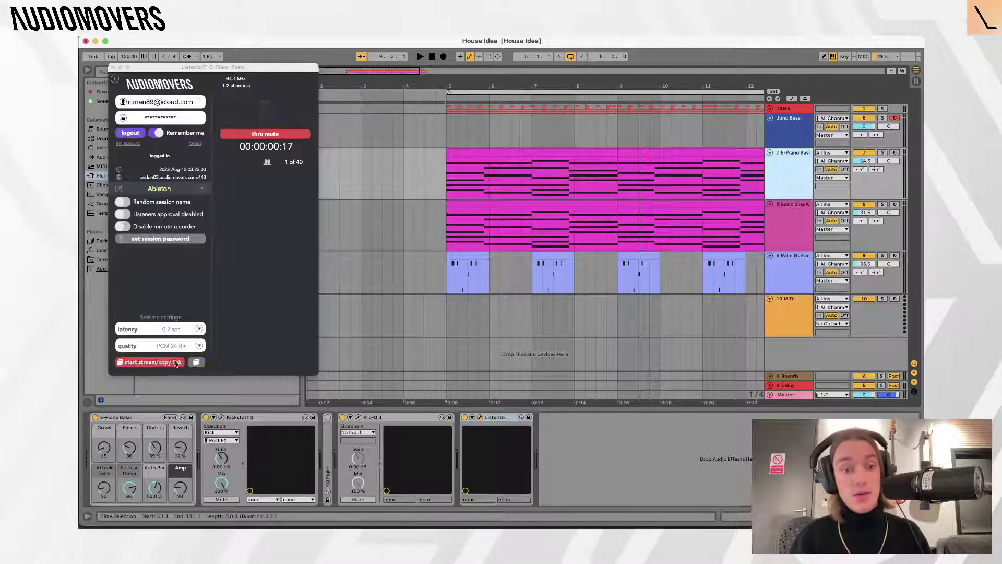
left_click(194, 362)
Insert an audio track below the 10 MIDI track and rename it Receiver.
right_click(792, 350)
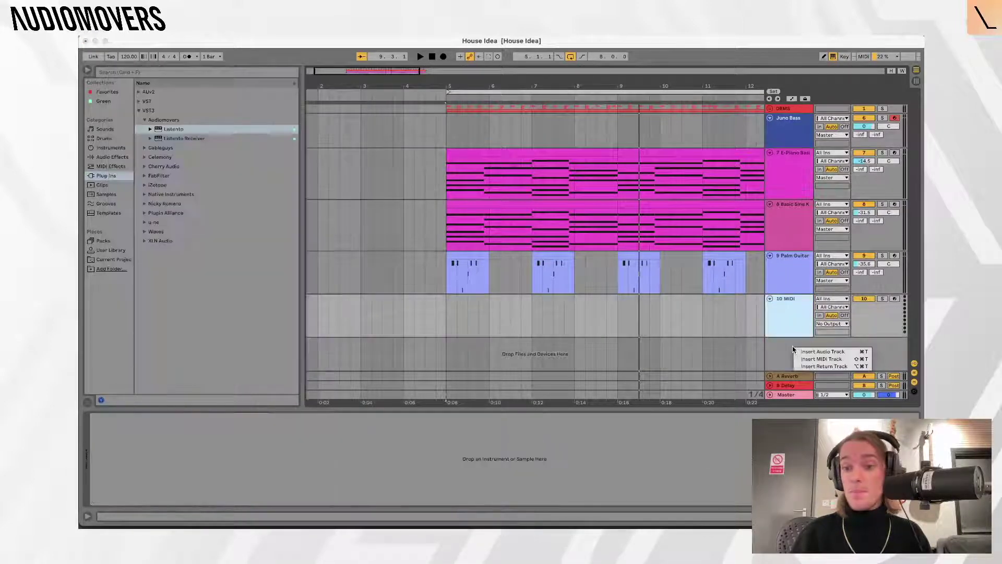
left_click(804, 352)
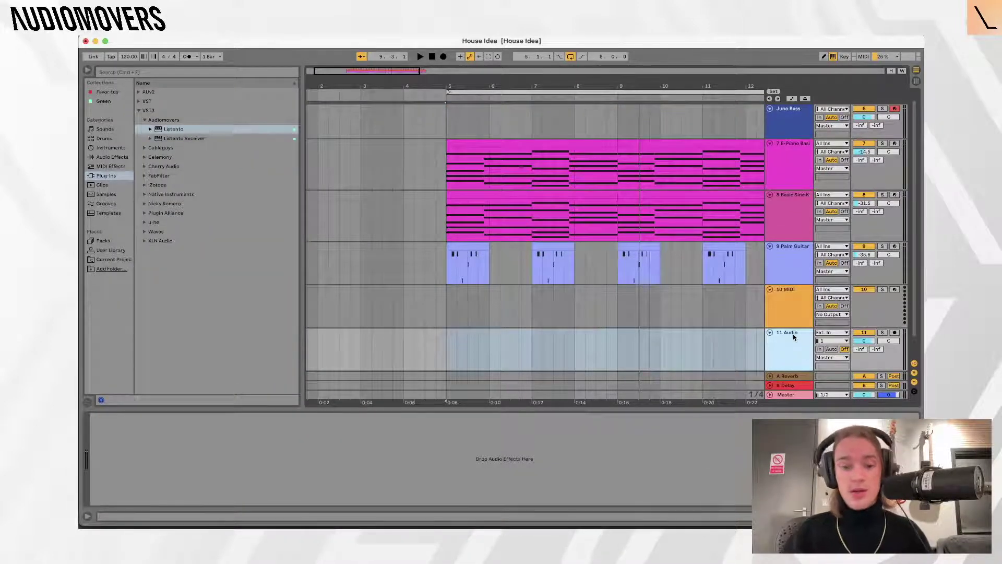
type("Receiver")
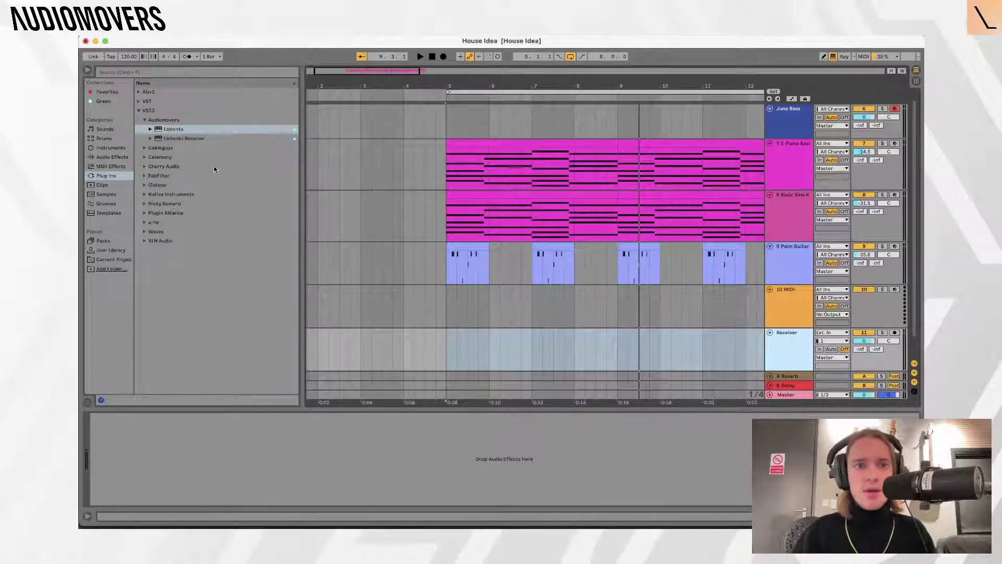
Add Listento Receiver to the Receiver track and connect it to the Ableton session with the copied link.
left_click(177, 139)
left_click_drag(176, 139, 469, 419)
left_click_drag(372, 475, 373, 472)
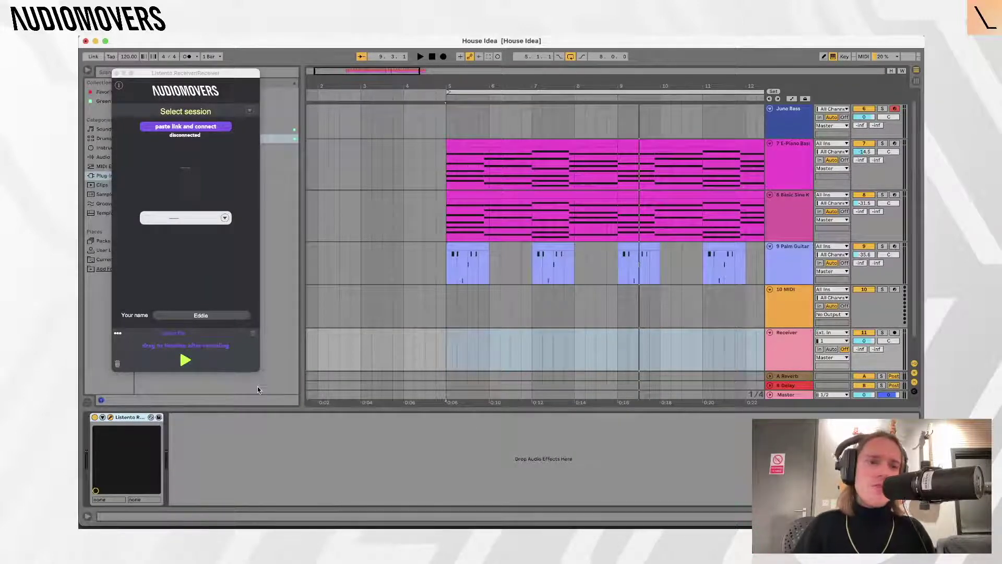
left_click(776, 346)
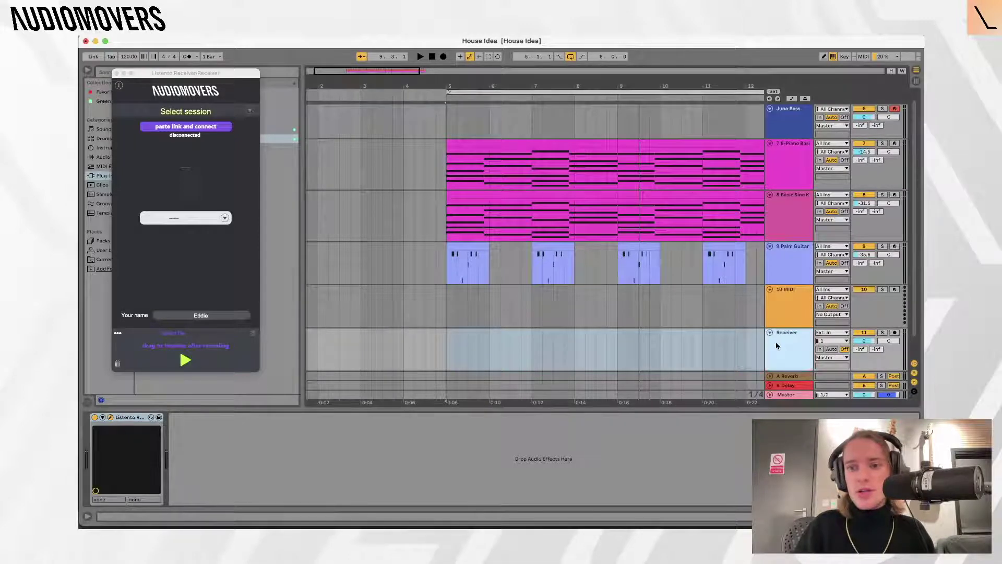
scroll(776, 345, "down", 1)
left_click(202, 129)
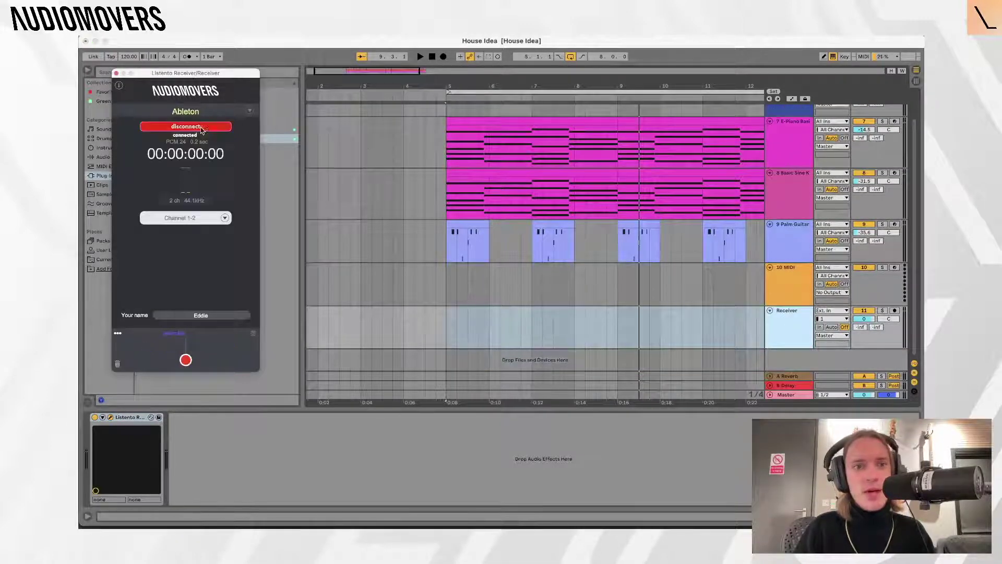
Play the arrangement to hear the received stream and lower the Receiver track's volume to -14.5 dB.
key("space")
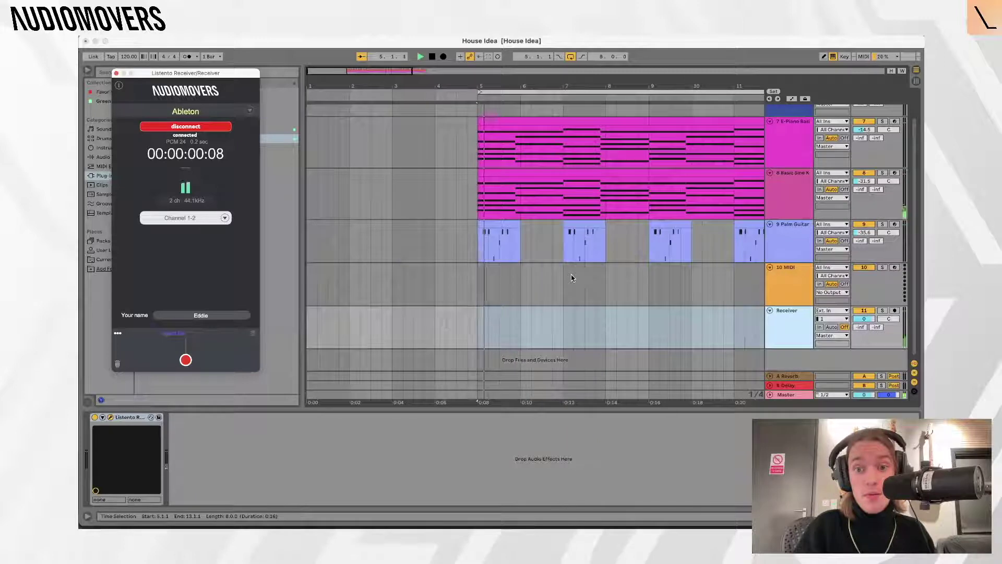
left_click_drag(865, 318, 864, 342)
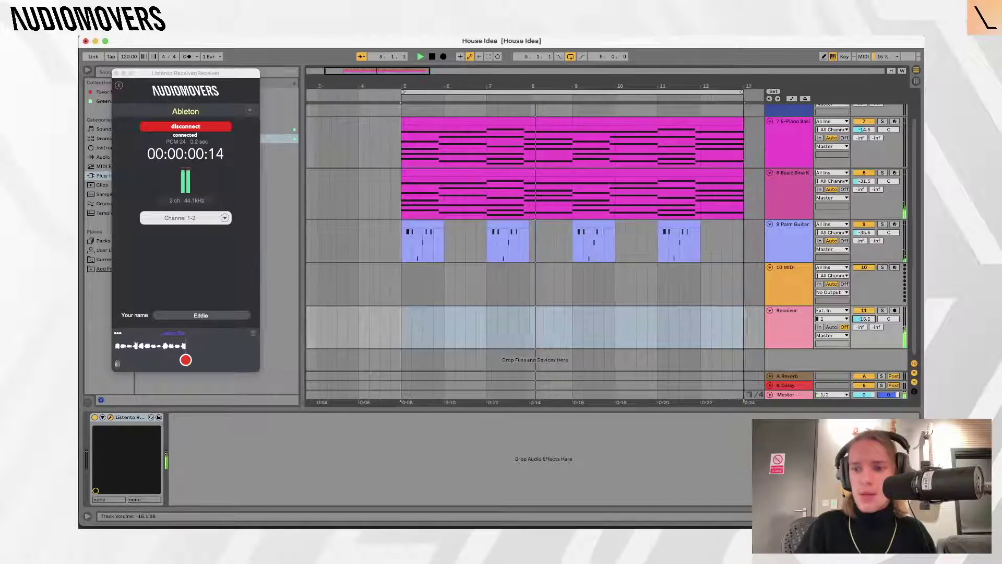
left_click_drag(879, 319, 879, 313)
key("space")
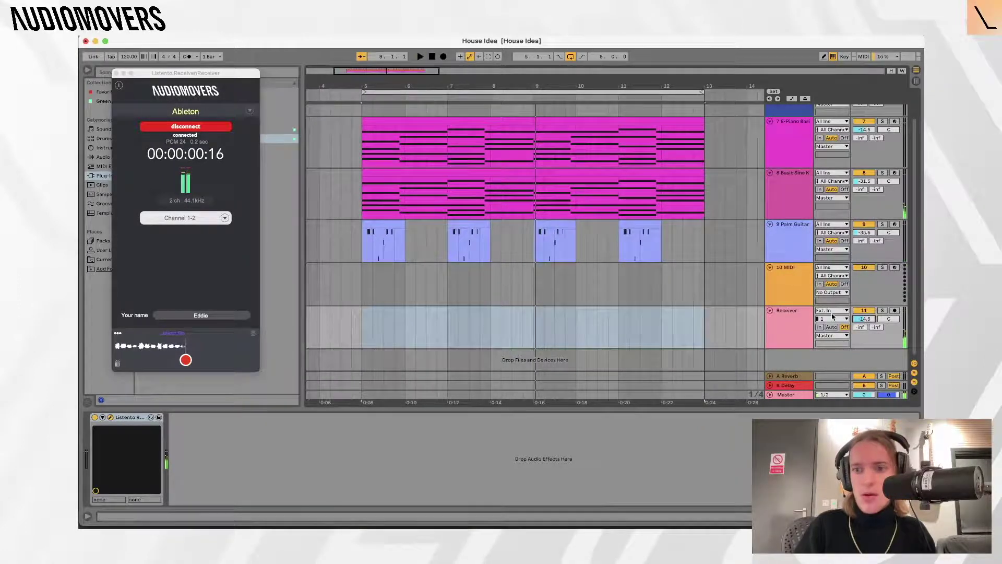
Insert another audio track with its input taken from Receiver, set its monitoring to In and arm it for recording.
right_click(795, 359)
left_click(791, 347)
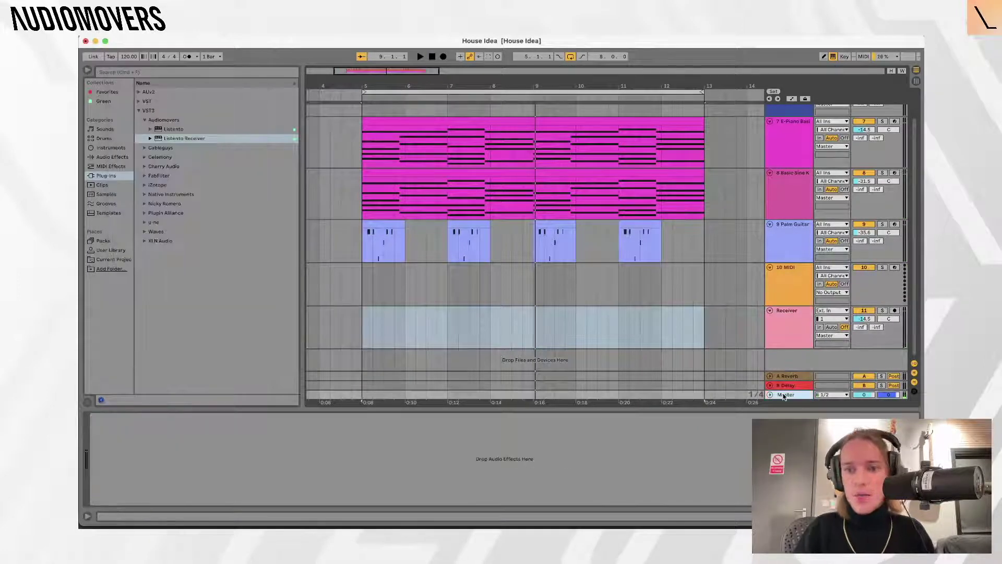
right_click(788, 357)
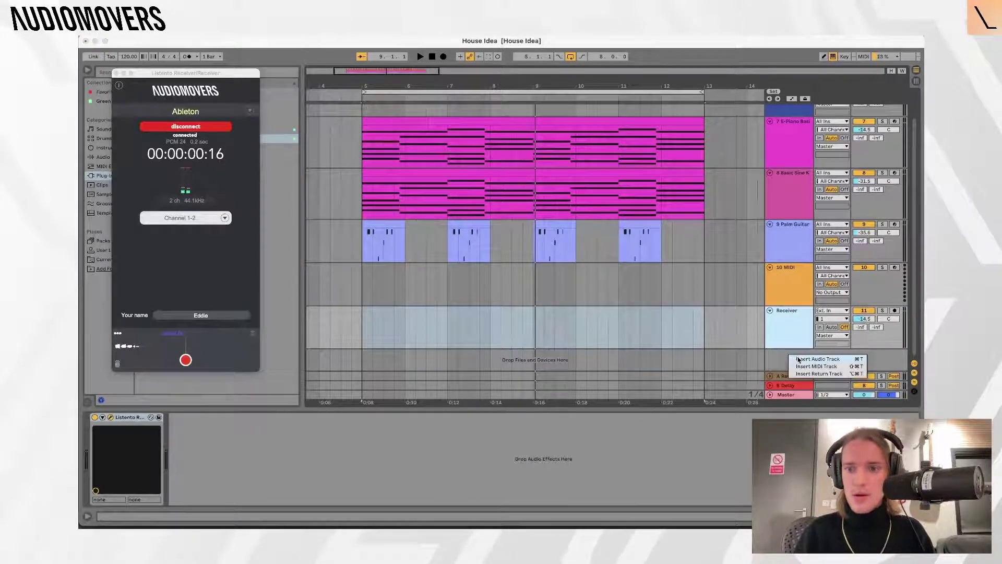
left_click(799, 359)
left_click(829, 333)
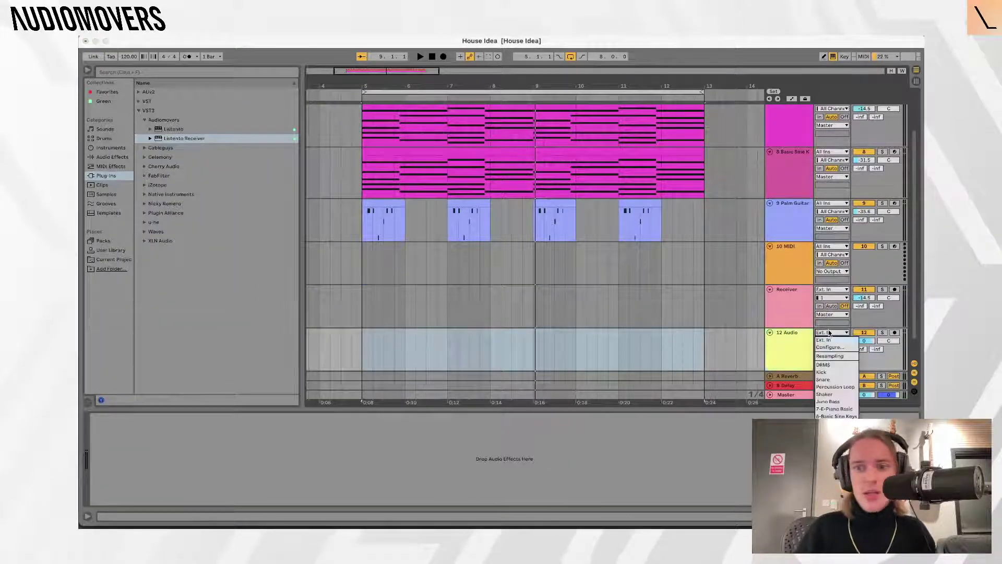
left_click(835, 438)
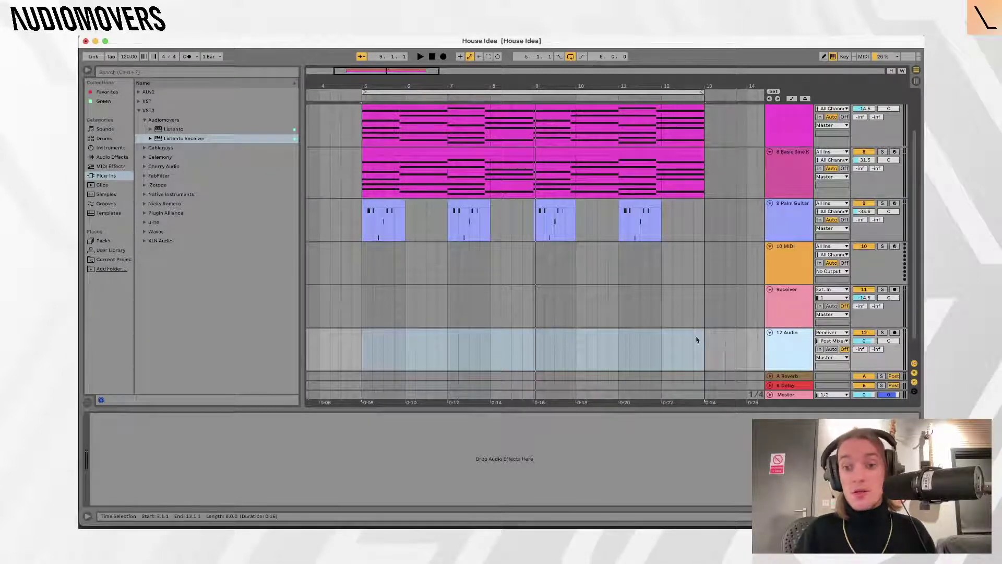
left_click(819, 349)
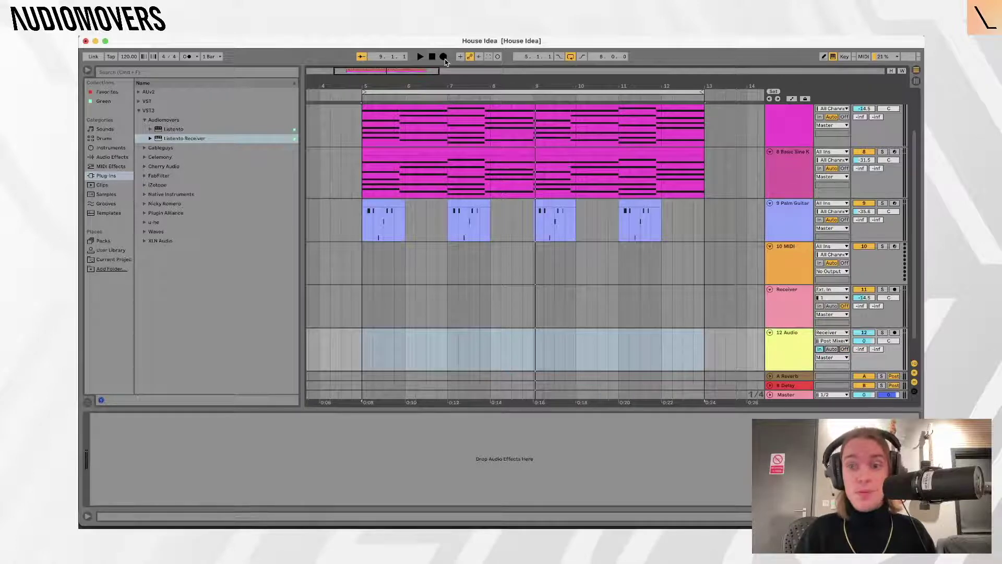
left_click(893, 332)
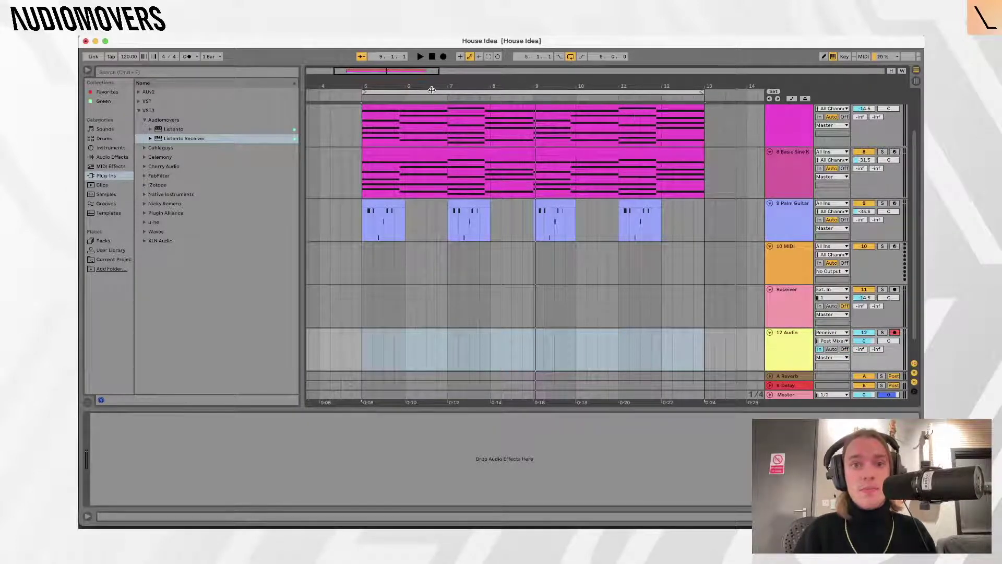
Record the received stream onto the 12 Audio track from bar 5 to just past bar 9.
left_click_drag(432, 90, 545, 90)
key("space")
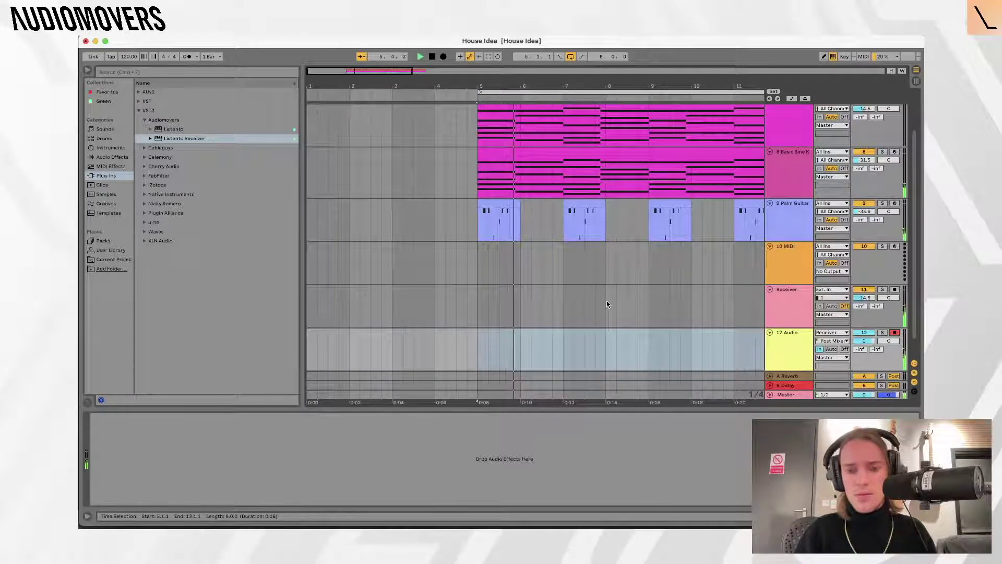
key("space")
key("F9")
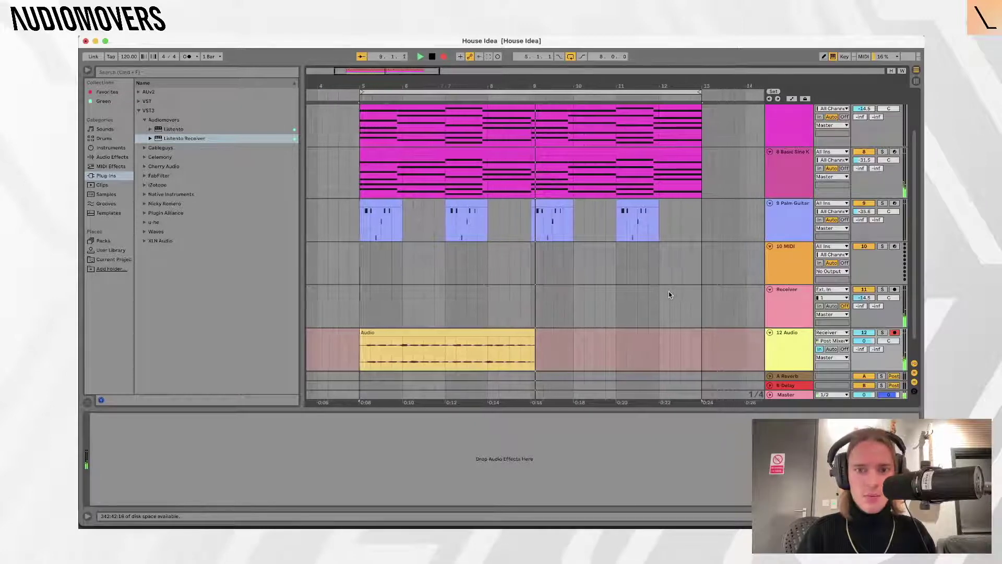
key("space")
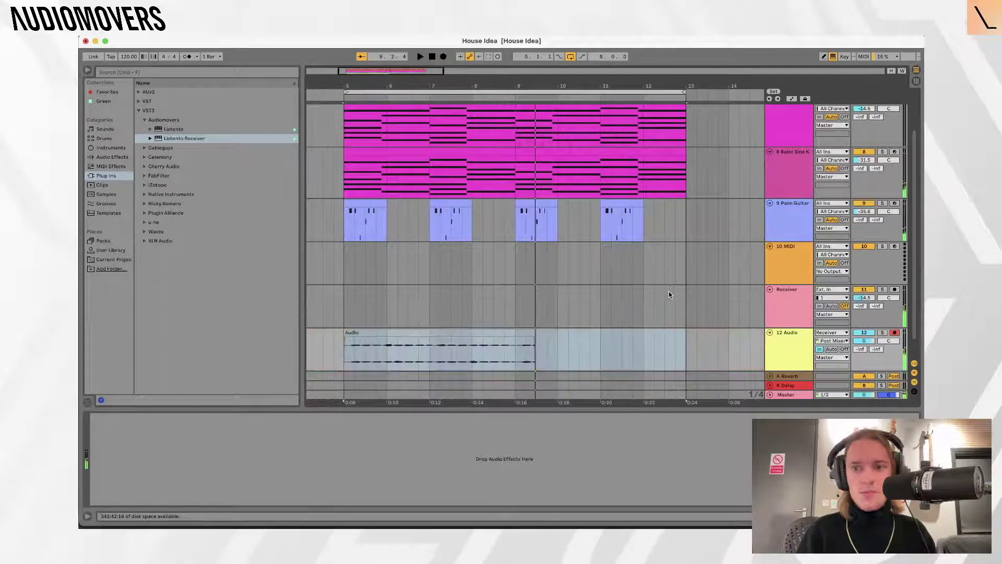
Delete the Receiver track, keeping the audio track that holds the recorded clip.
left_click(798, 301)
key("Delete")
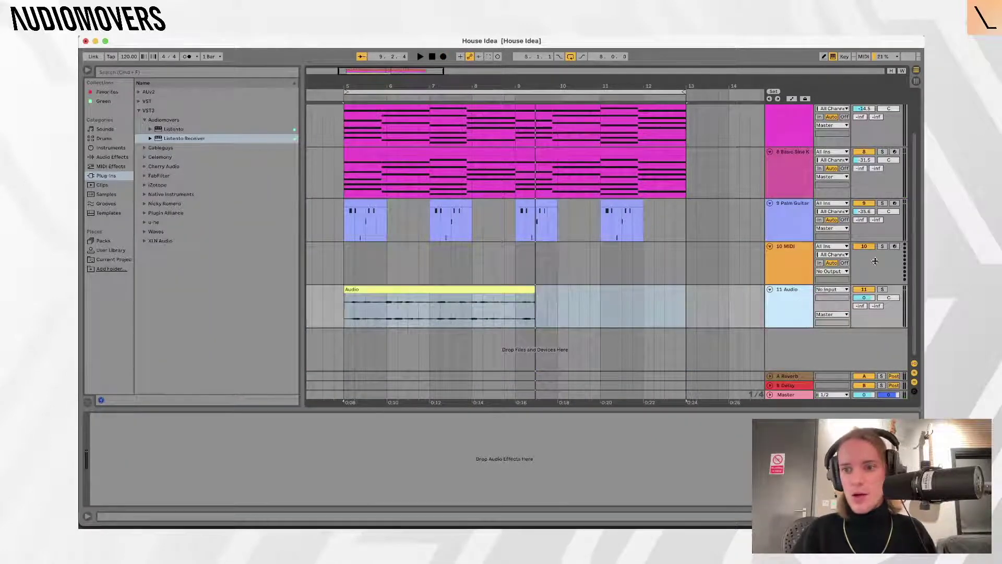
Move the recorded audio clip slightly earlier to start at about 4.4.2 and play it against the arrangement.
scroll(604, 308, "up", 5)
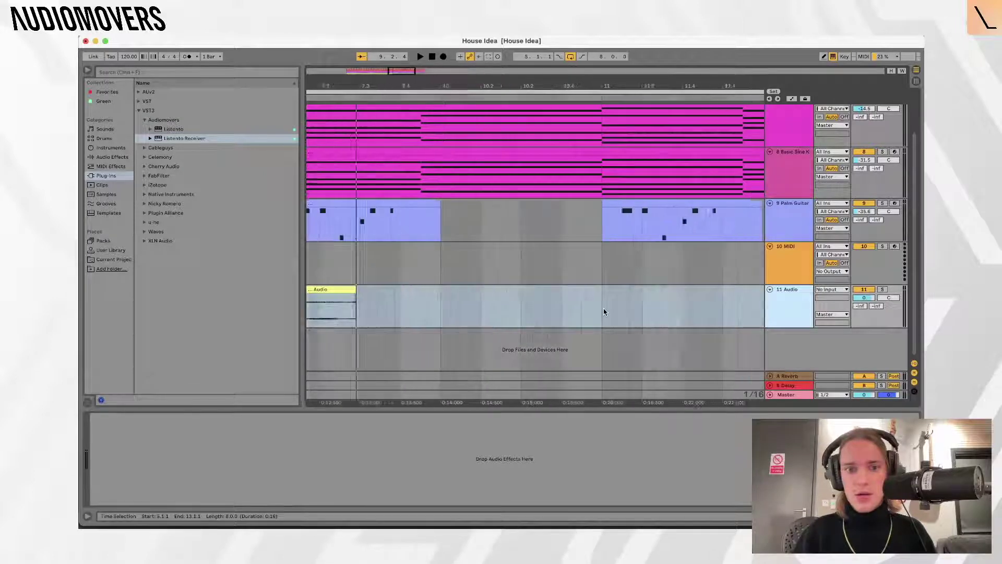
left_click(391, 307)
left_click_drag(617, 289, 587, 290)
scroll(556, 95, "down", 5)
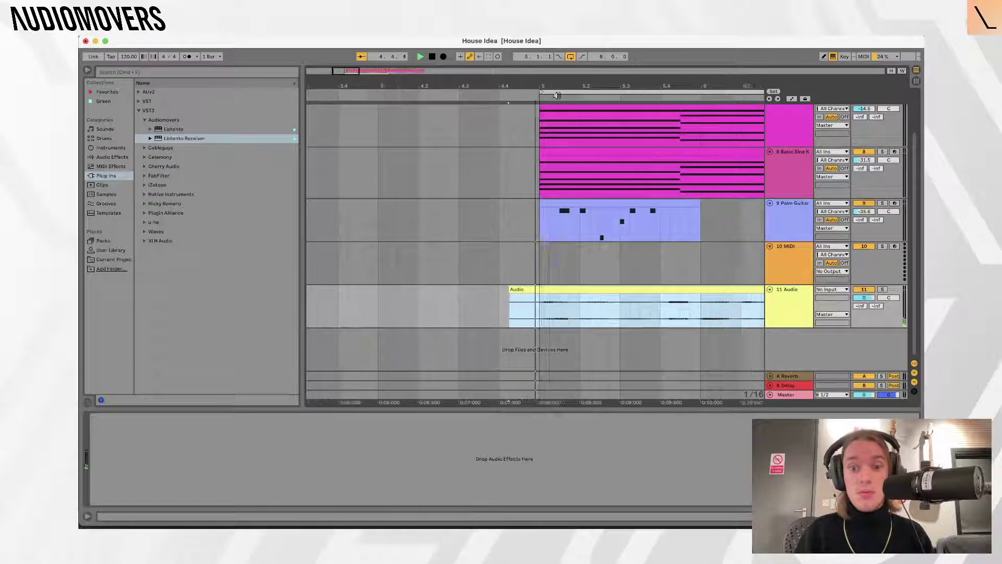
key("space")
scroll(532, 300, "right", 2)
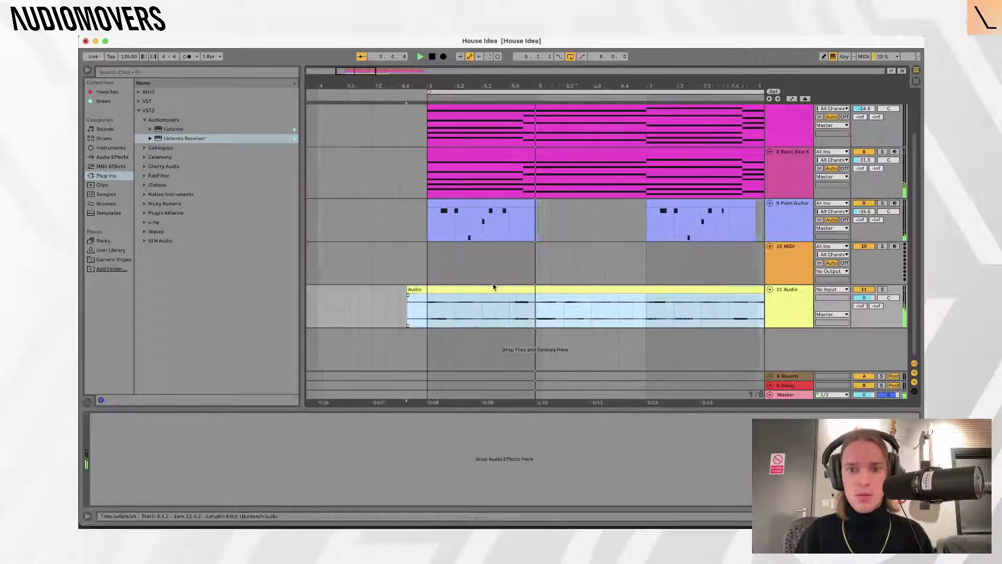
Nudge the recorded clip slightly later to start at 4.4.3 and play it back to check its timing.
key("space")
left_click(519, 291)
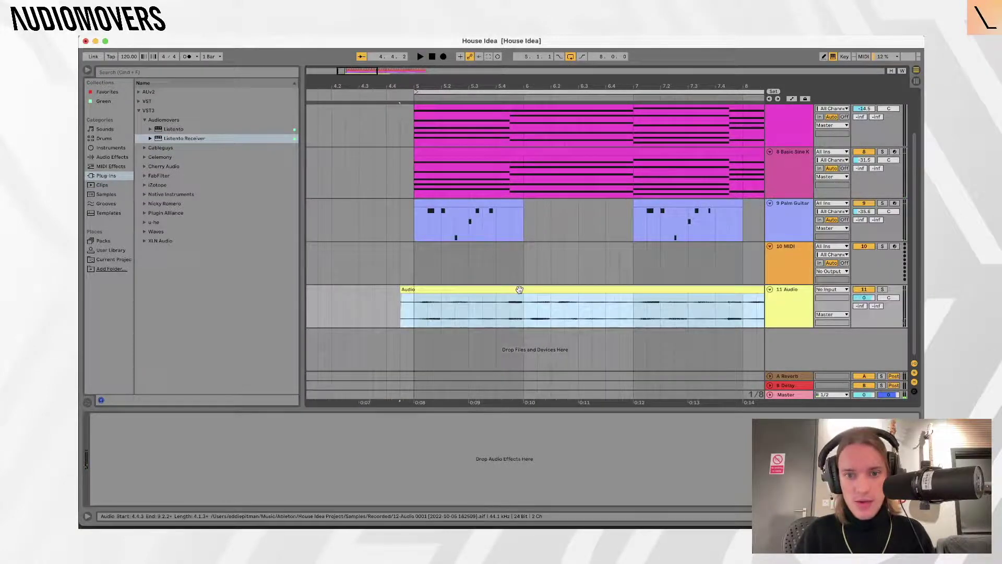
key("space")
scroll(577, 283, "down", 3)
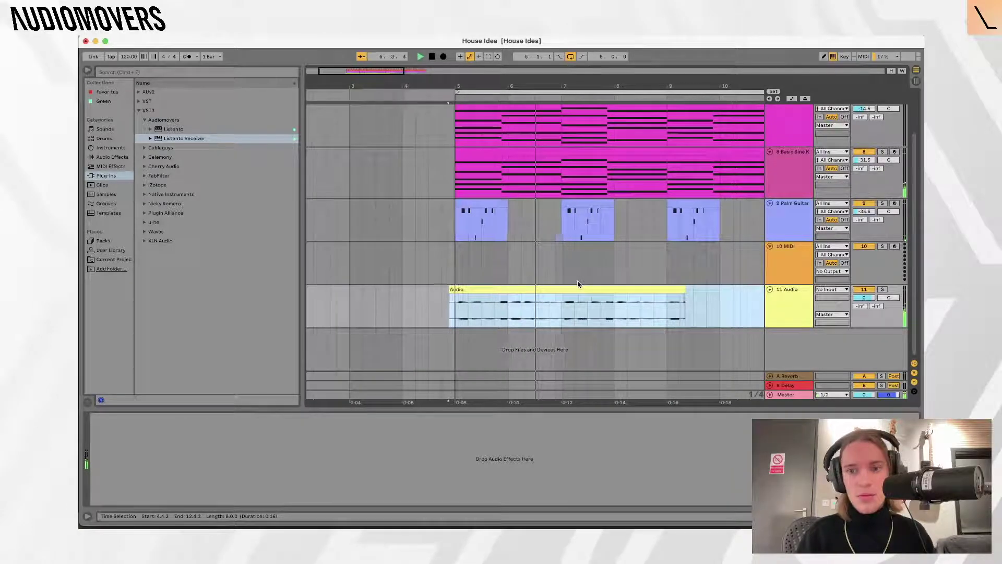
scroll(595, 292, "down", 2)
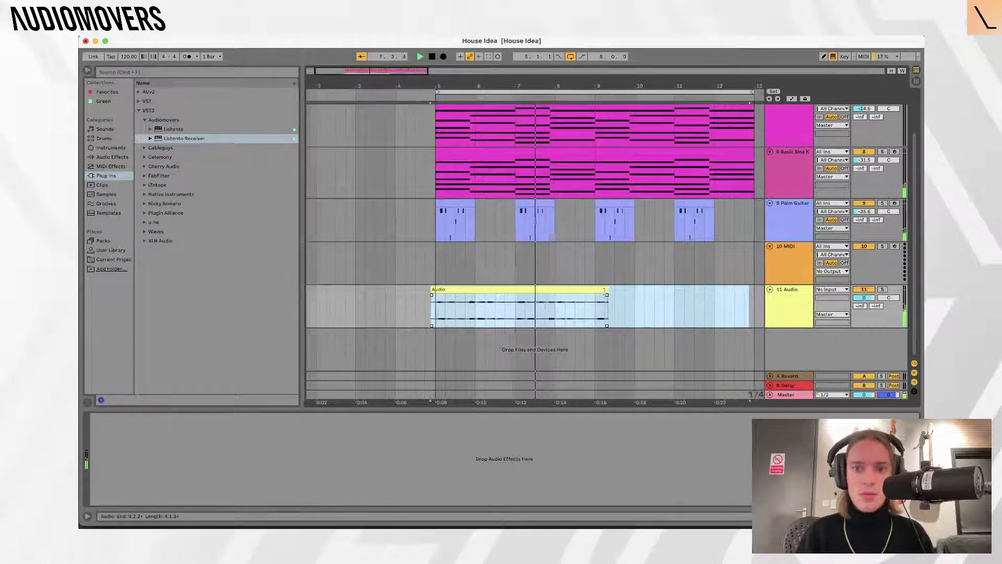